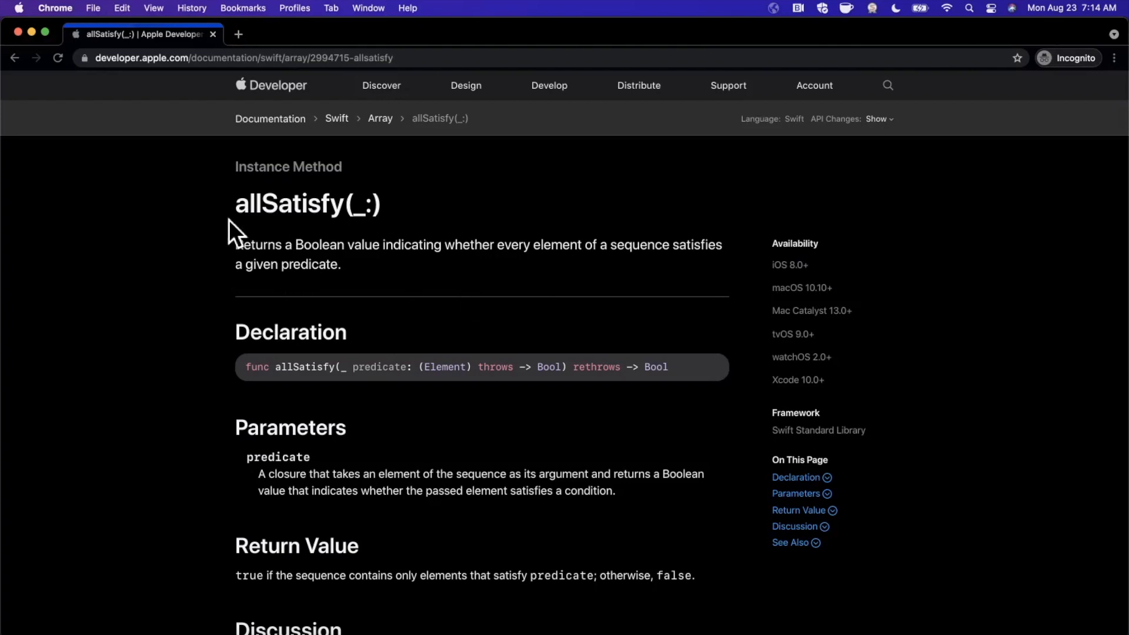
Create a new Blank playground named allSatisfy on the Desktop from Xcode's File > New menu
double_click(254, 202)
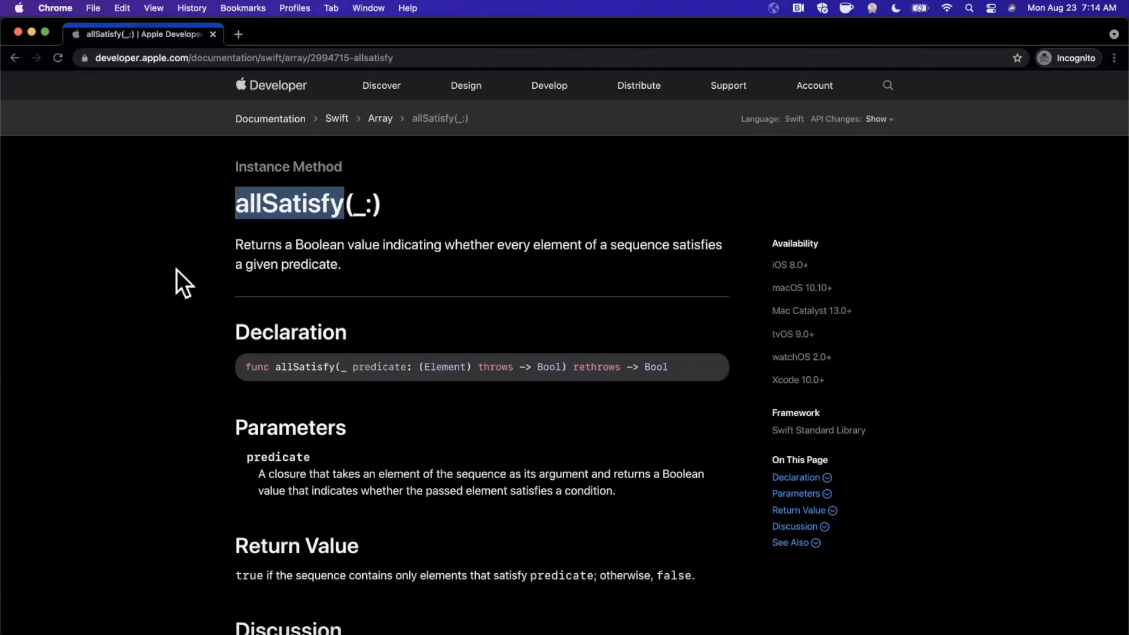
key(ctrl+Right)
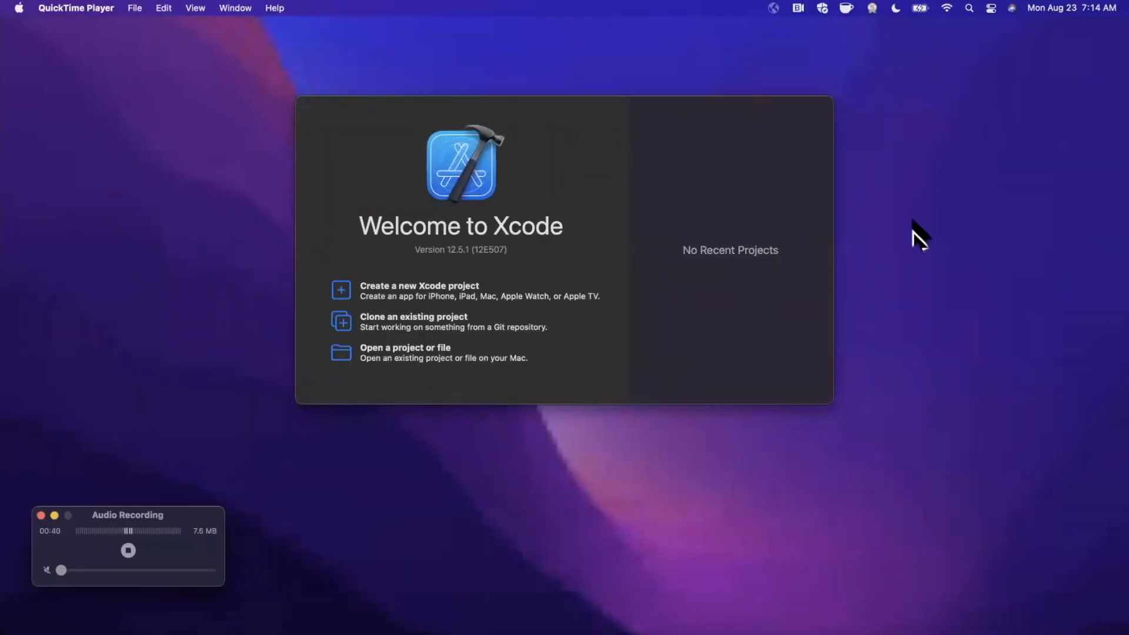
click(726, 261)
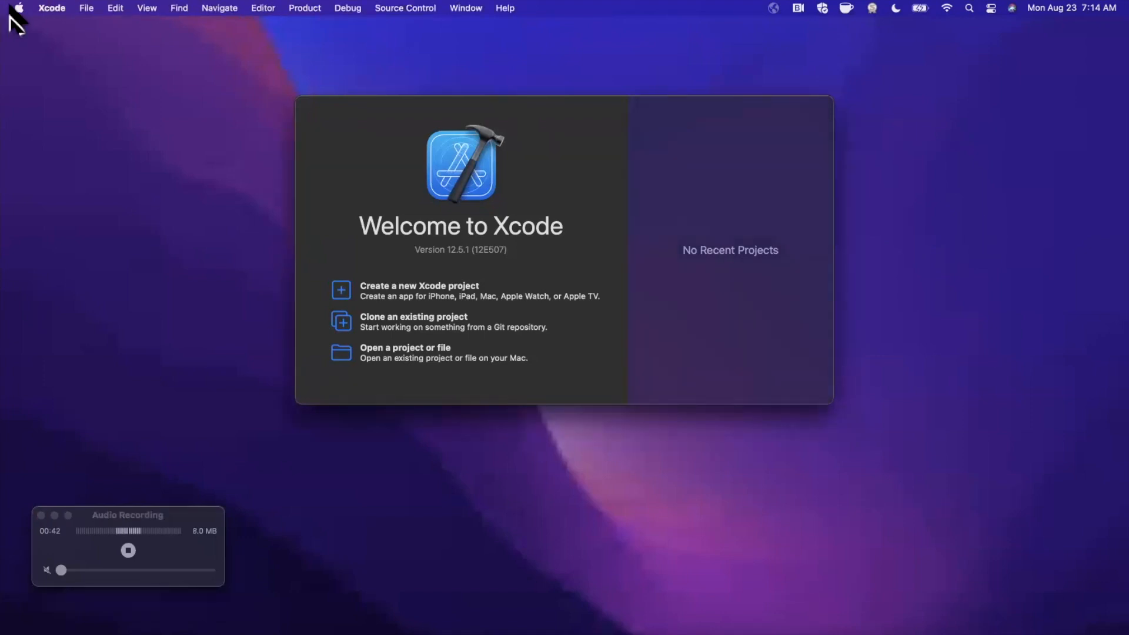
click(87, 8)
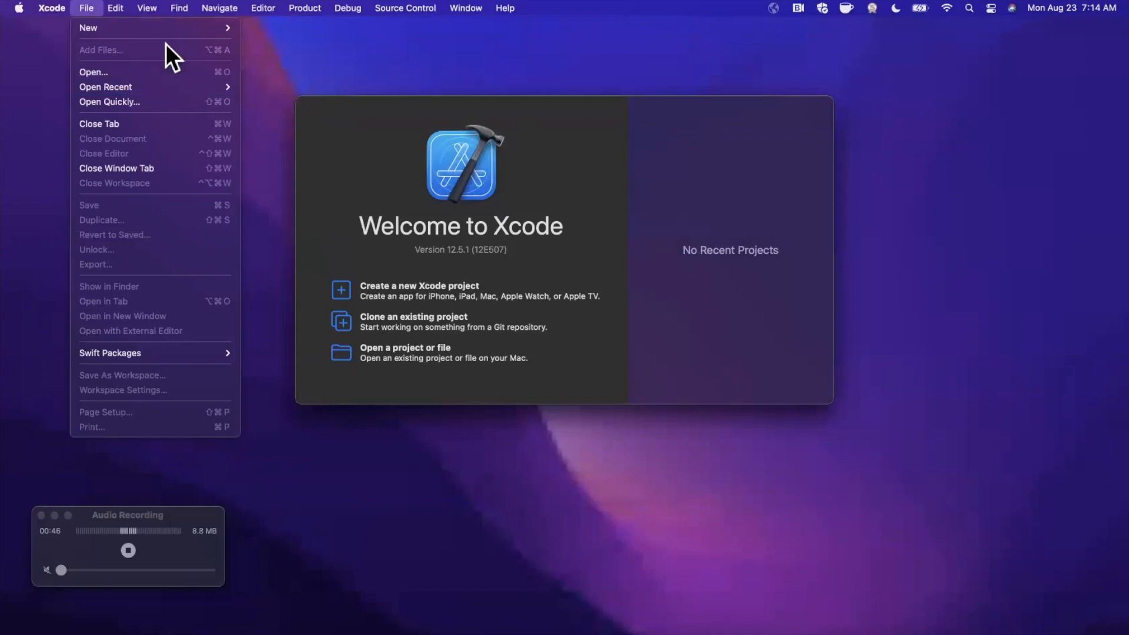
mouse_move(89, 27)
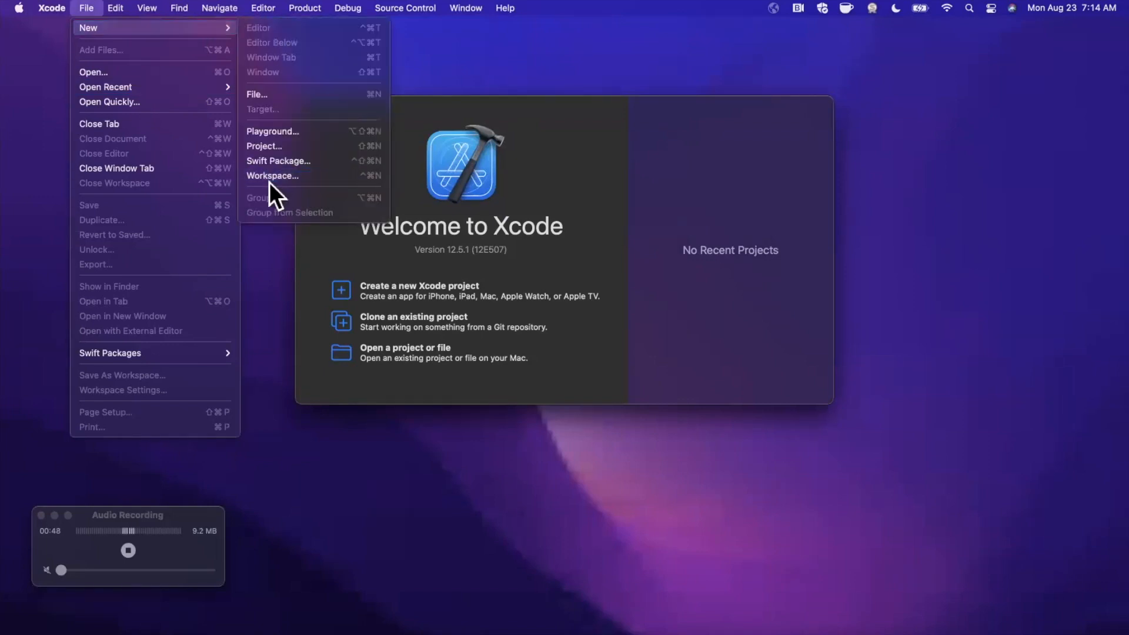
click(291, 132)
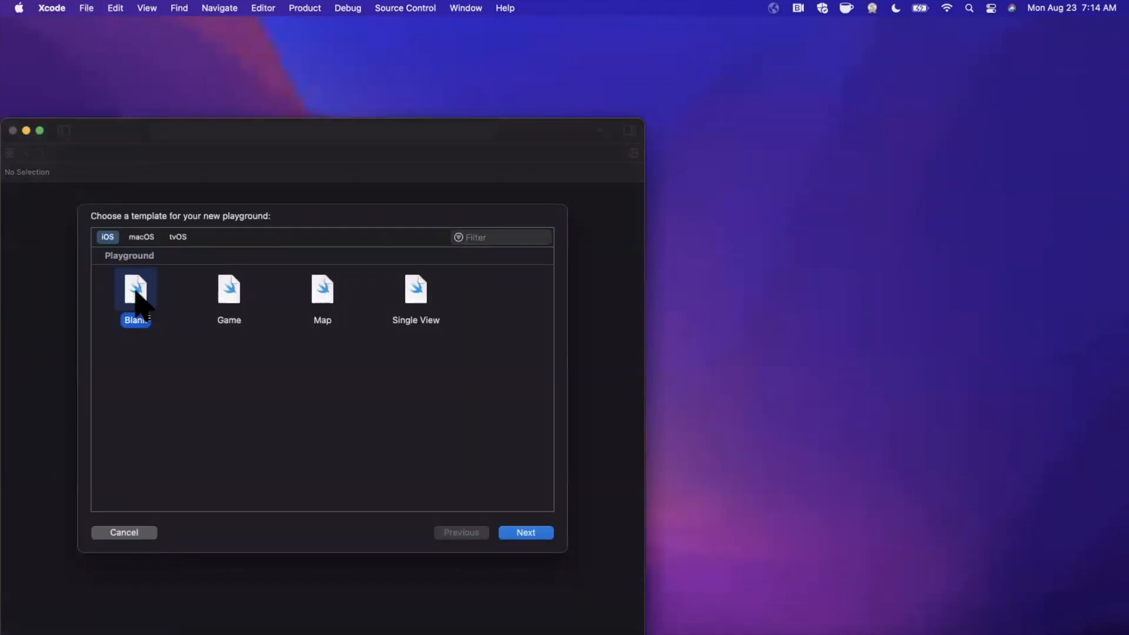
key(Return)
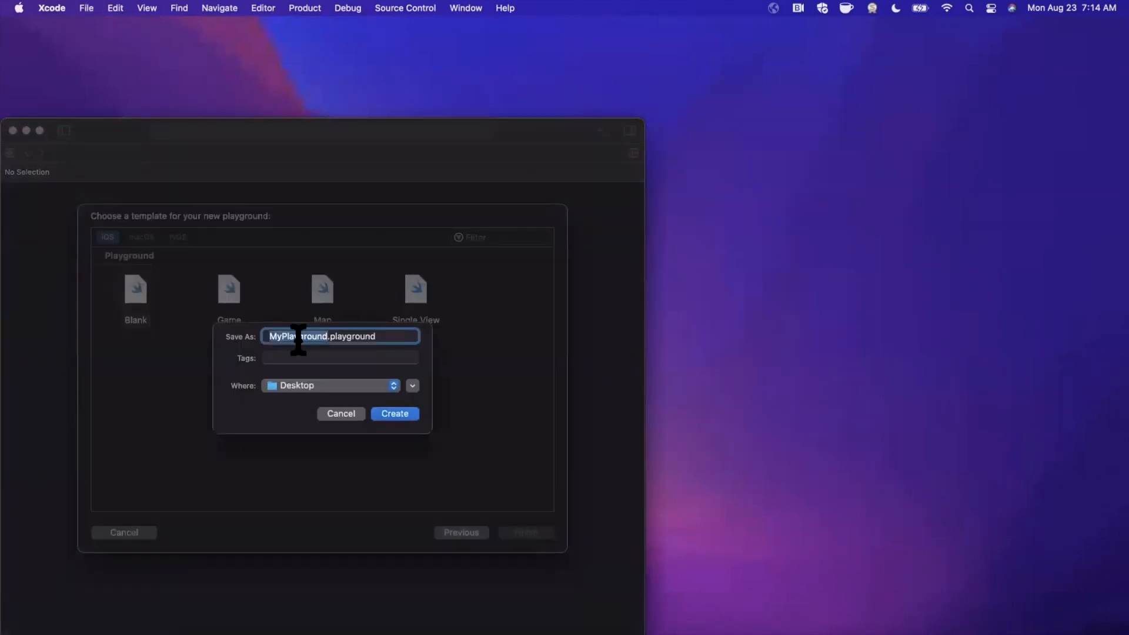
text(allSa)
text(tisf.play)
key(Return)
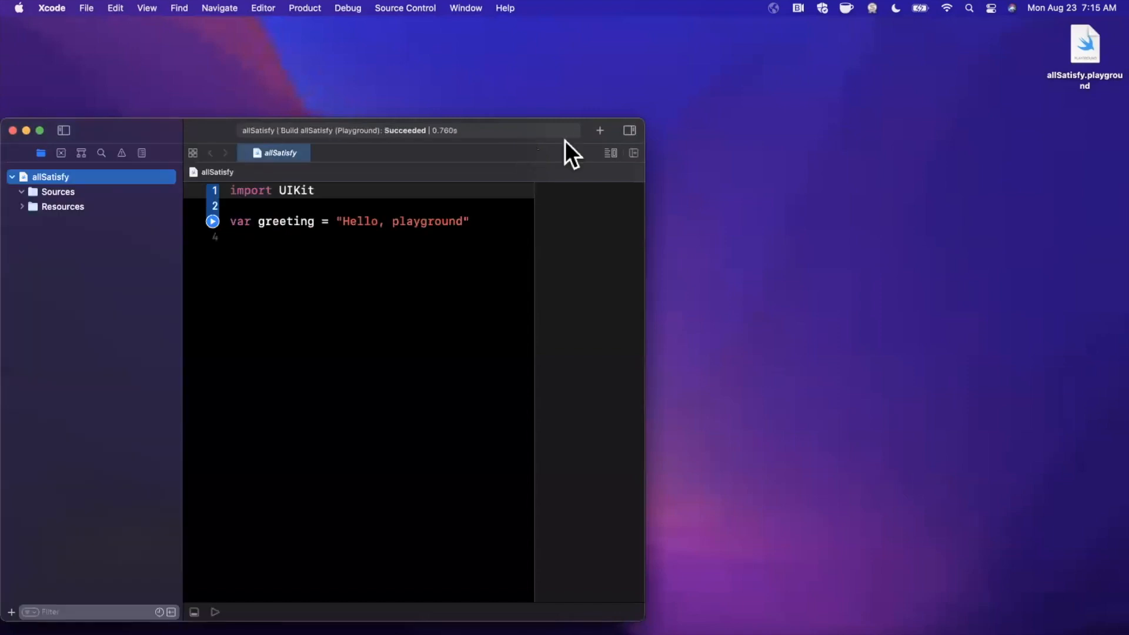
Maximise the window and delete the starter greeting line
double_click(565, 141)
click(564, 265)
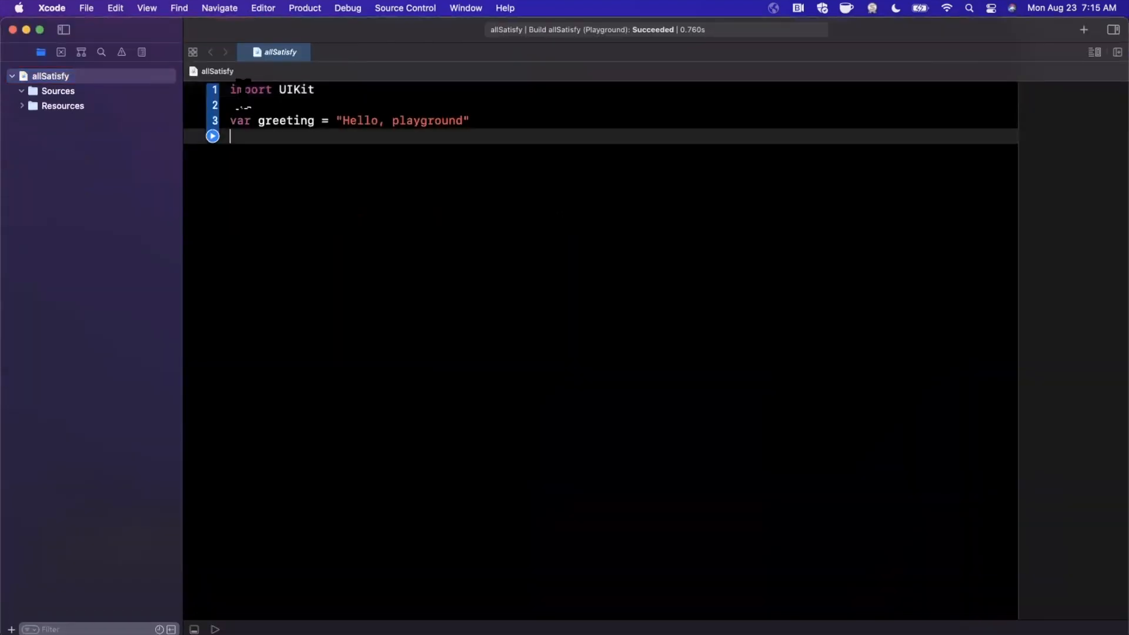
triple_click(276, 121)
key(BackSpace)
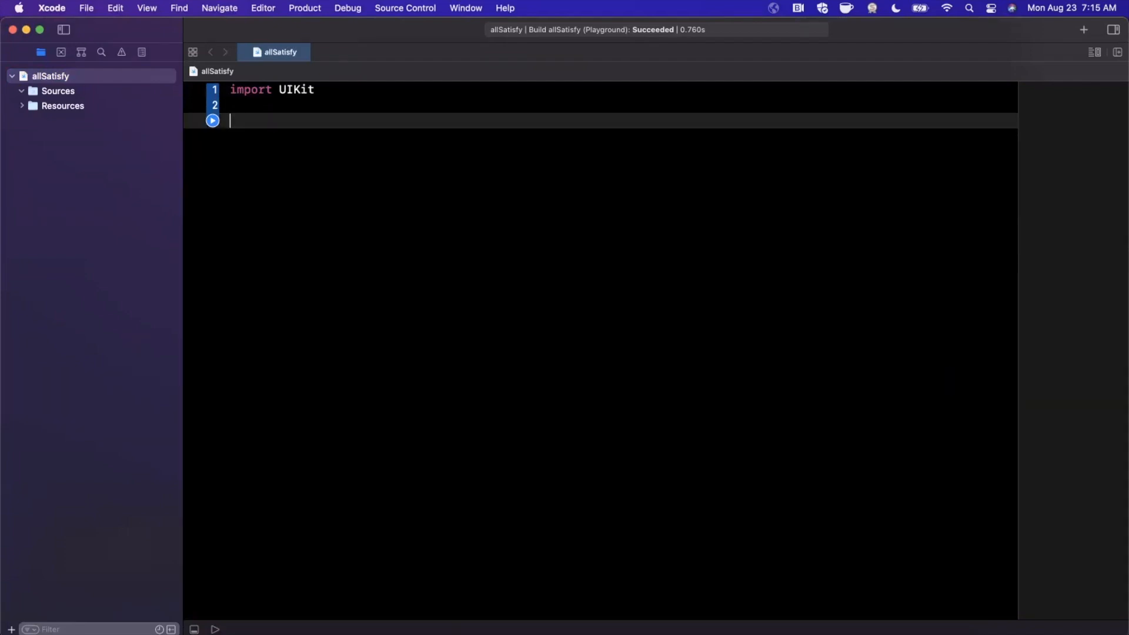
text(let )
text(v)
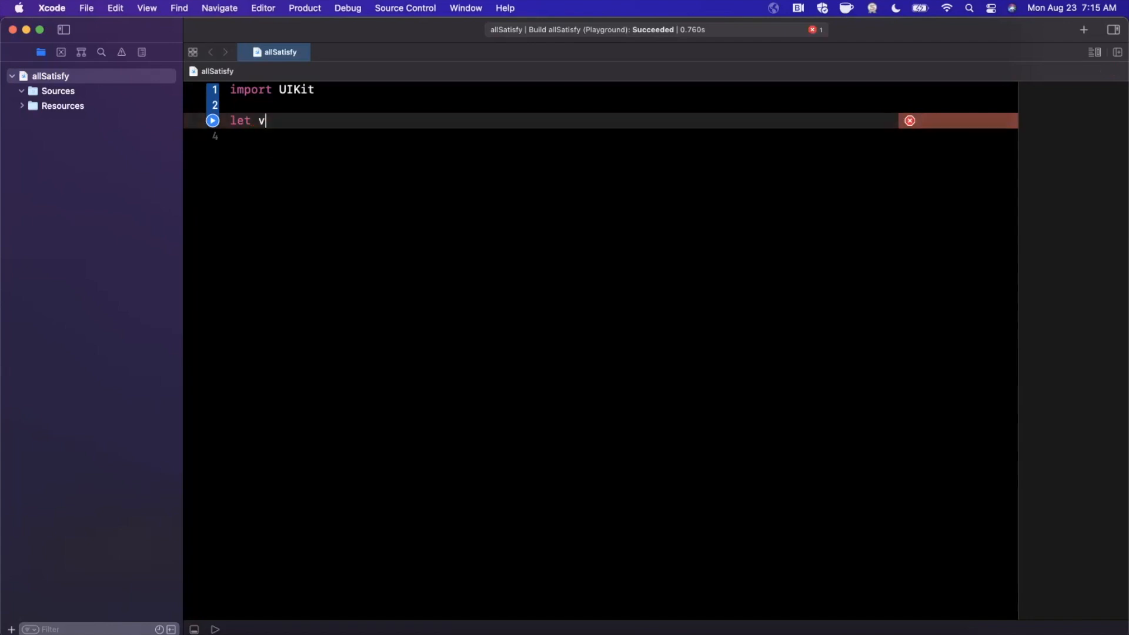
Declare let numbers = [1, 2, 3, 4, 12, 32, 11] and leave blank lines below it
key(BackSpace)
text(numbers =)
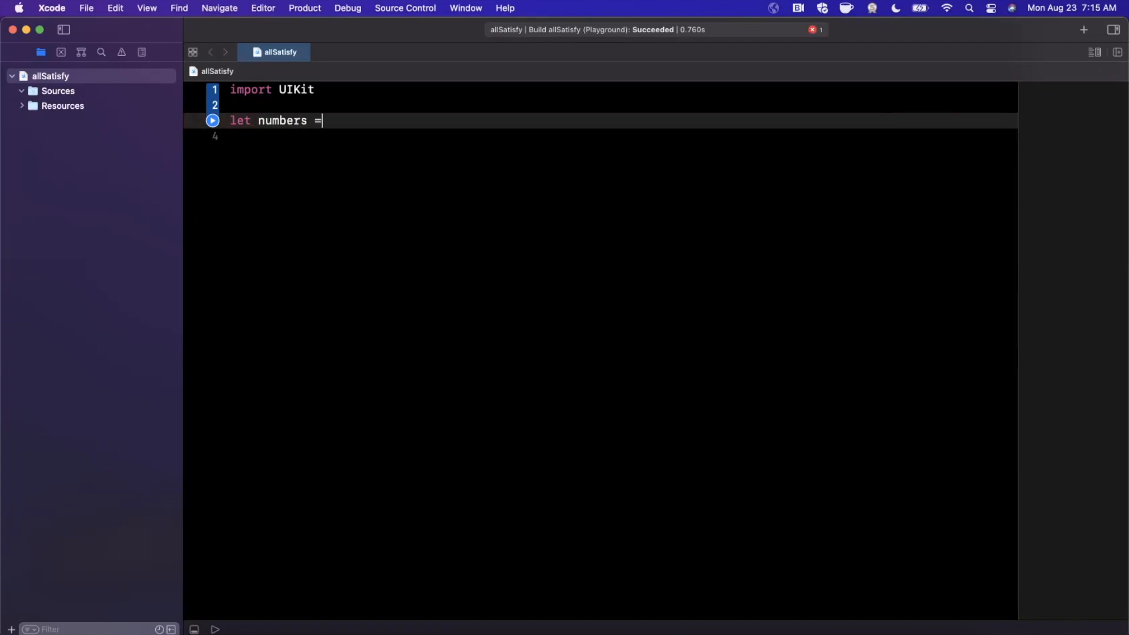
text( [)
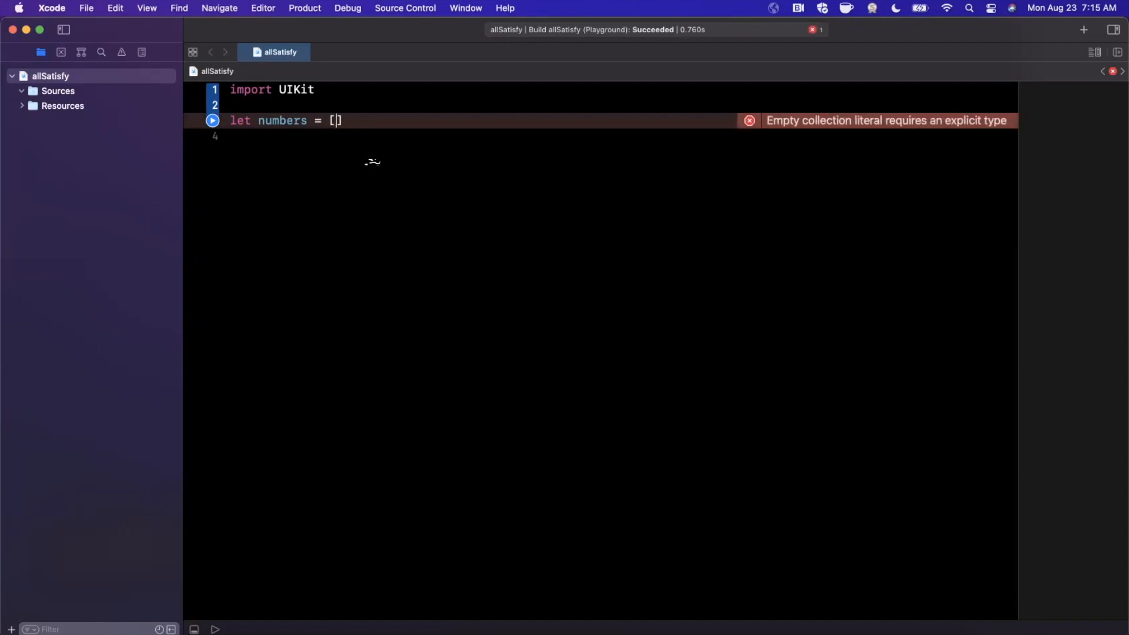
text(2)
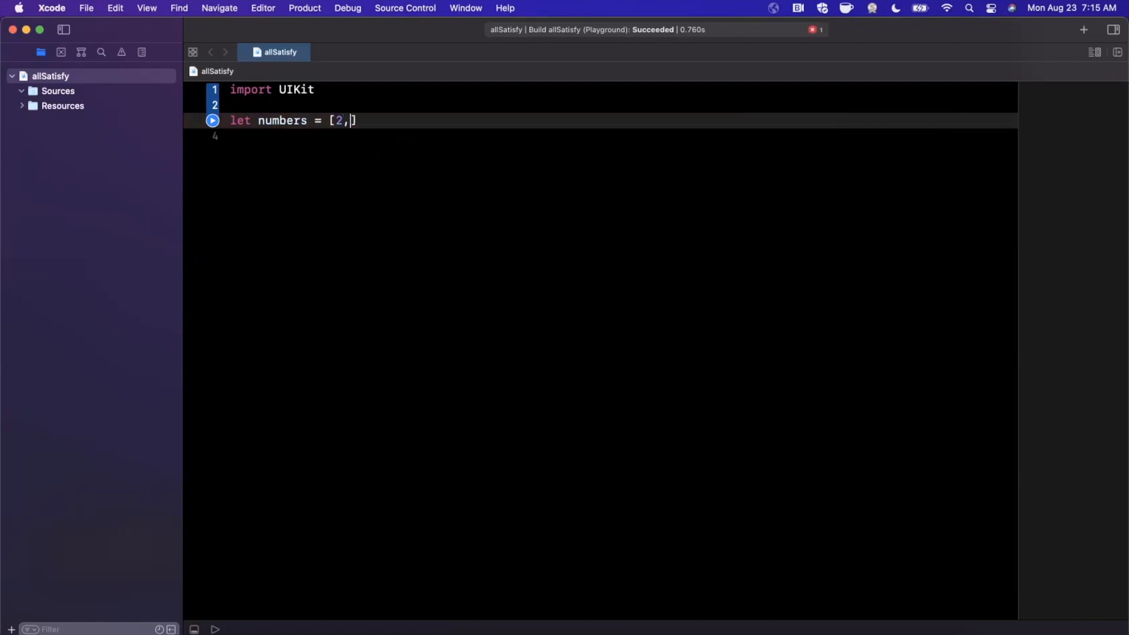
text(,)
key(BackSpace)
key(BackSpace)
key(BackSpace)
text(1, 2, 3, 4, )
text(12, 32, )
text(11)
key(Right)
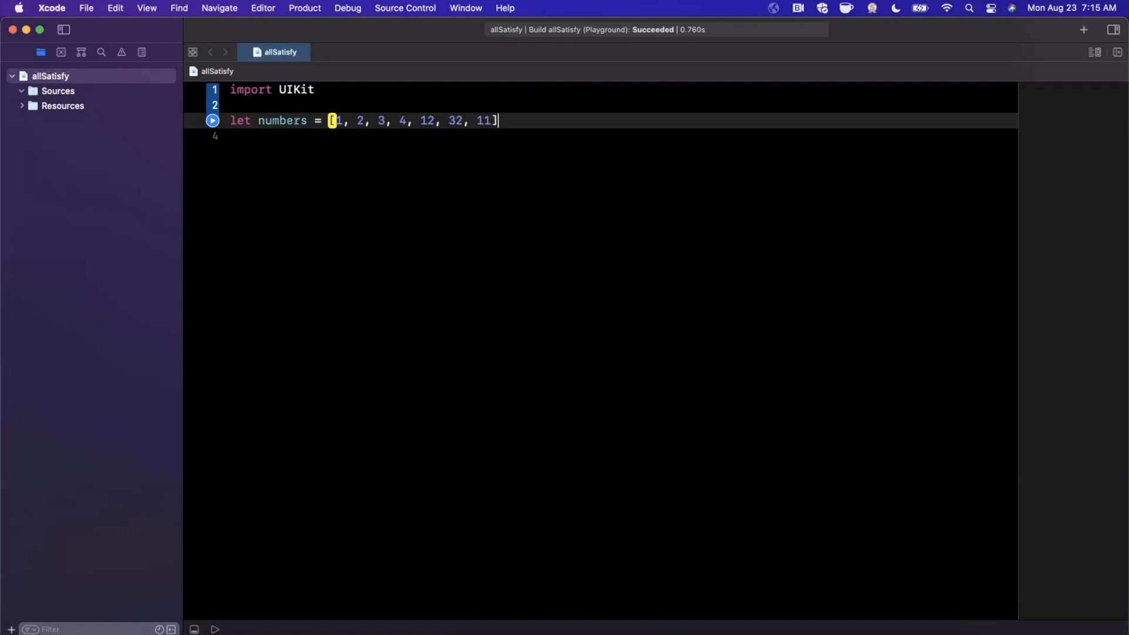
key(Return)
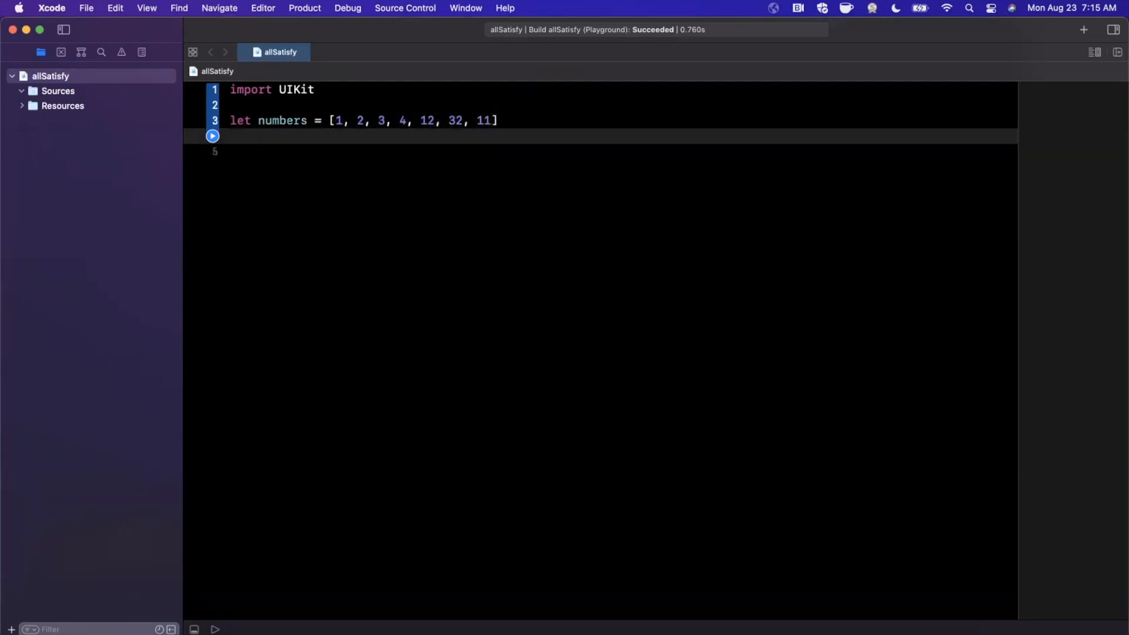
key(Return)
text(let )
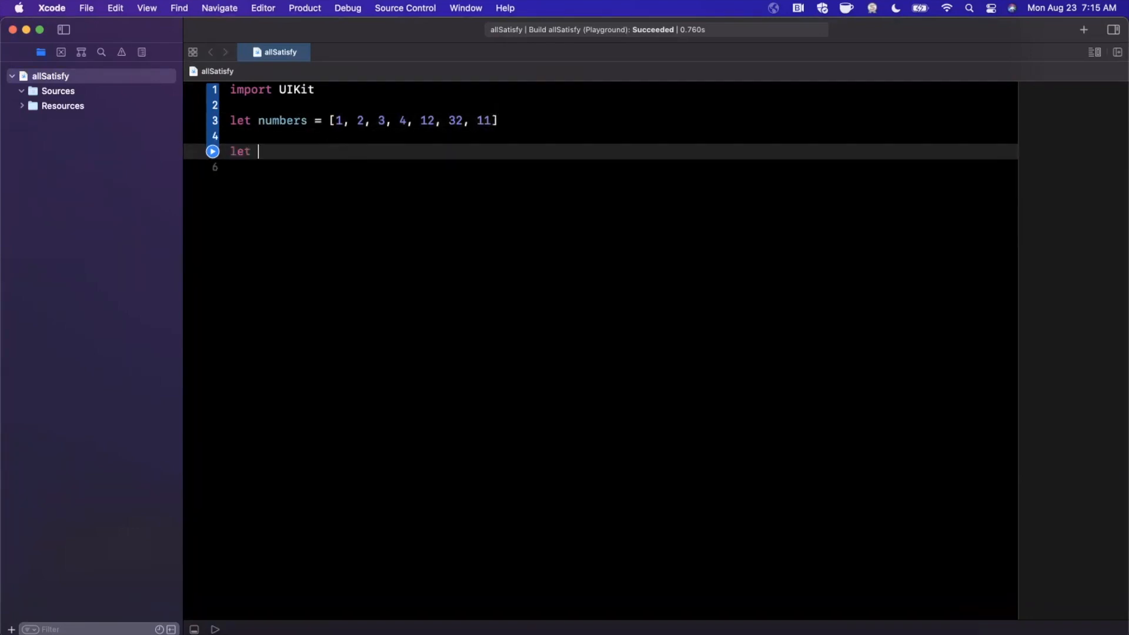
text(allEven = )
text(nu)
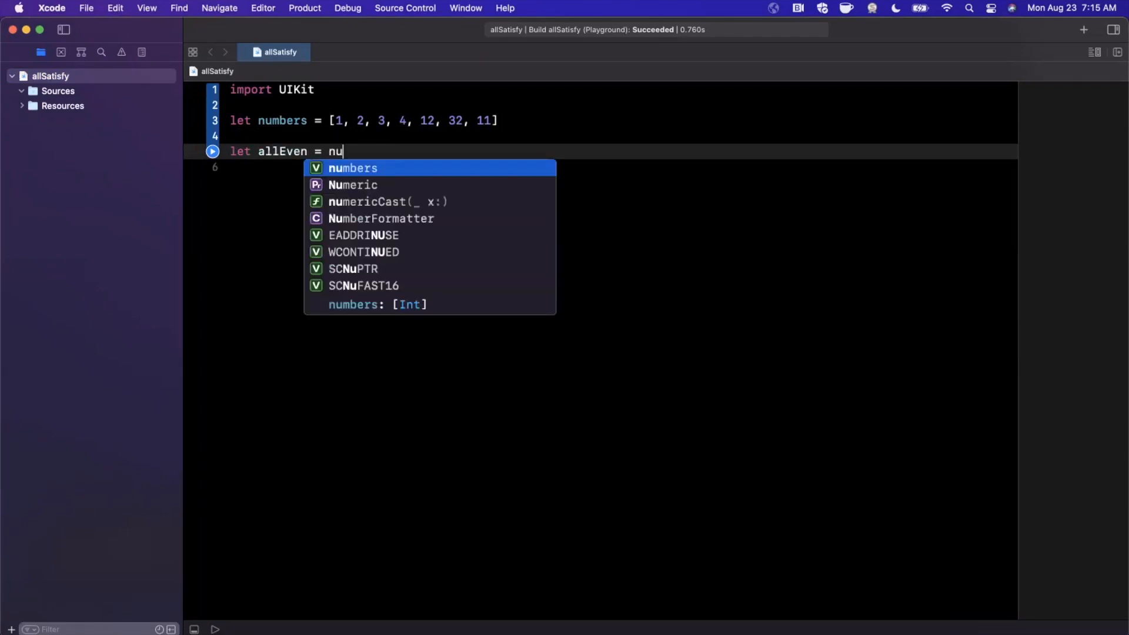
Write let allEven = numbers.allSatisfy({ $0 % 2 == 0 }) on line 5, cleaning stray characters
key(Return)
key(Return)
text(.)
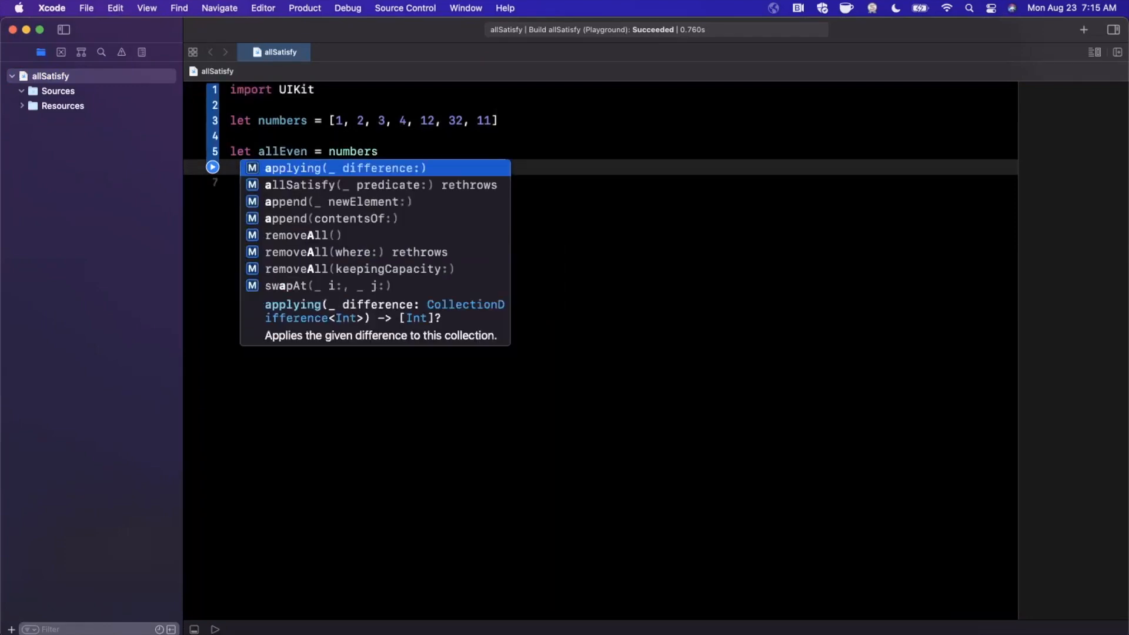
key(Escape)
key(Up)
key(Down)
key(BackSpace)
text(.)
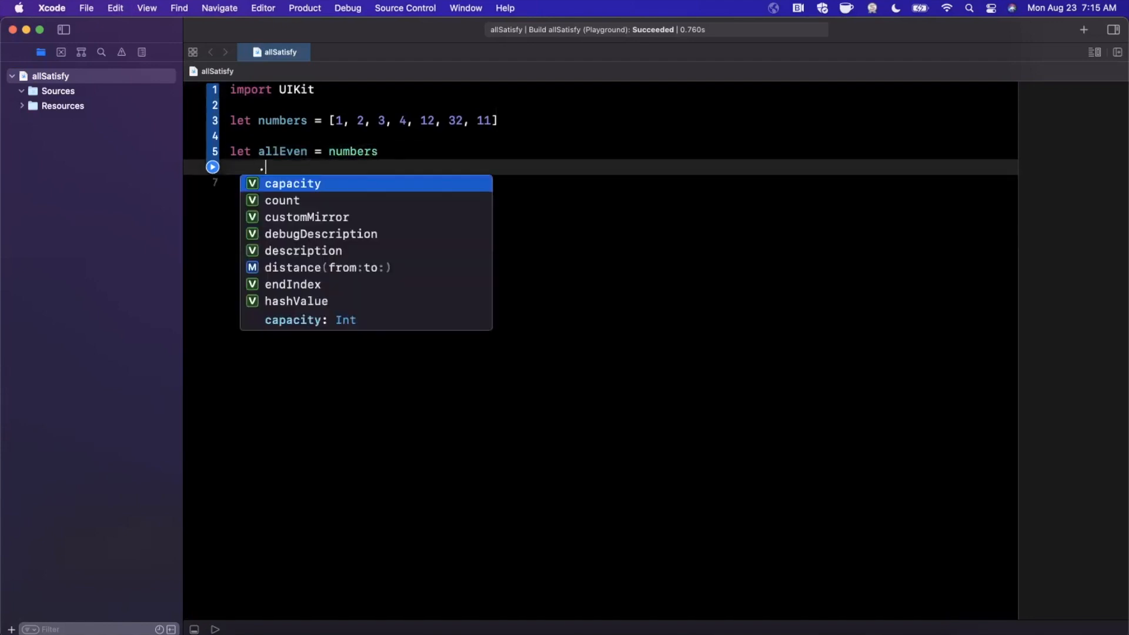
key(BackSpace)
key(BackSpace)
text(.all)
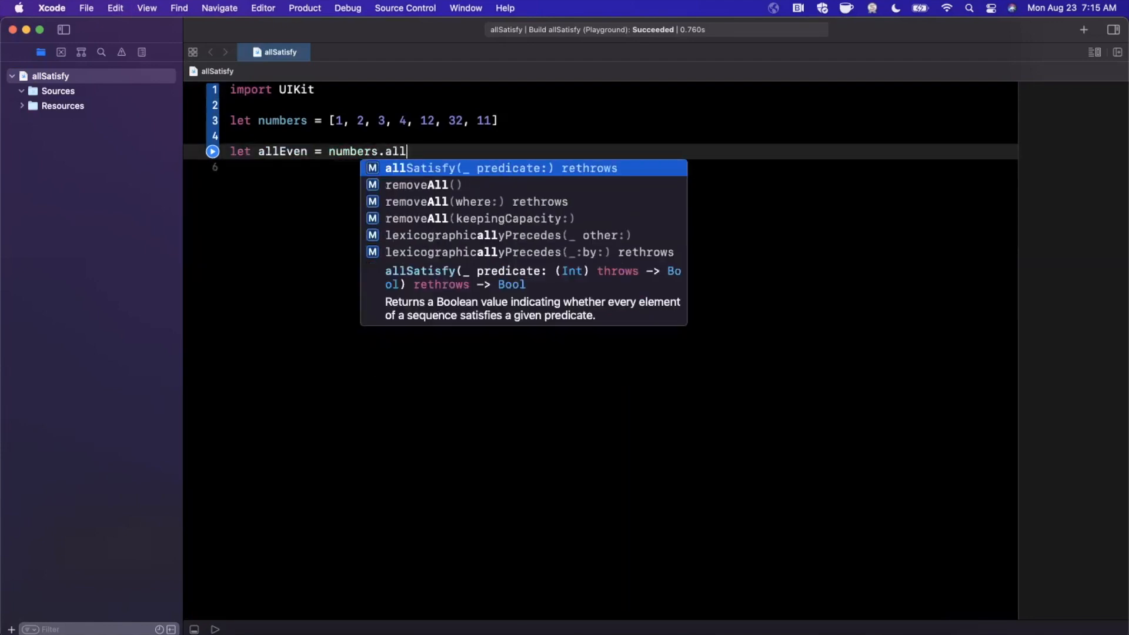
text(sat)
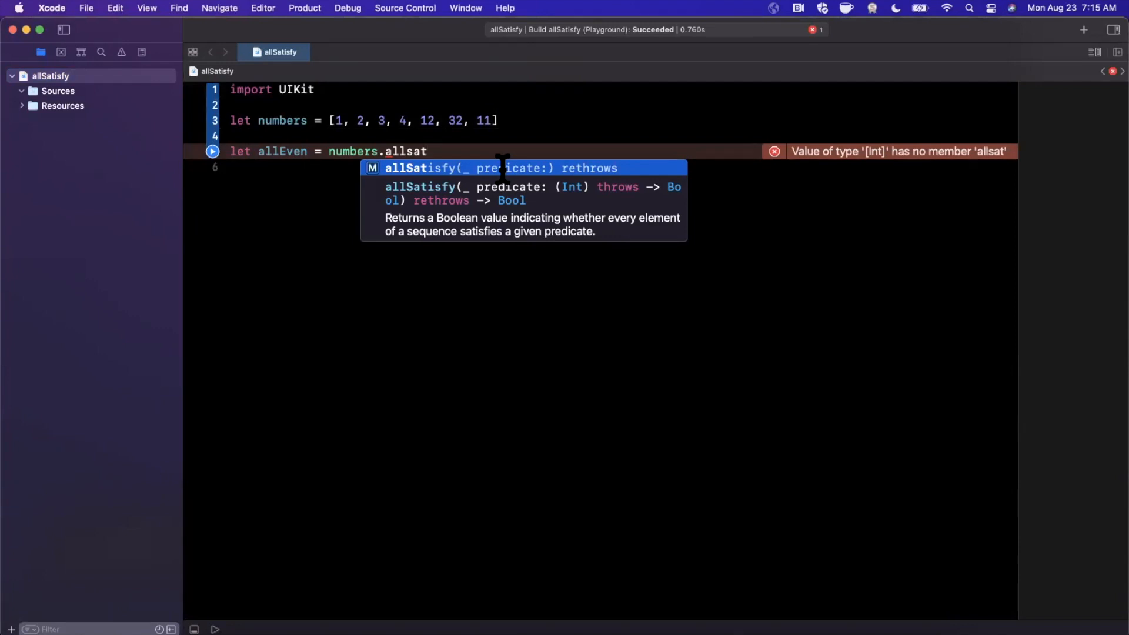
key(Return)
key(Return)
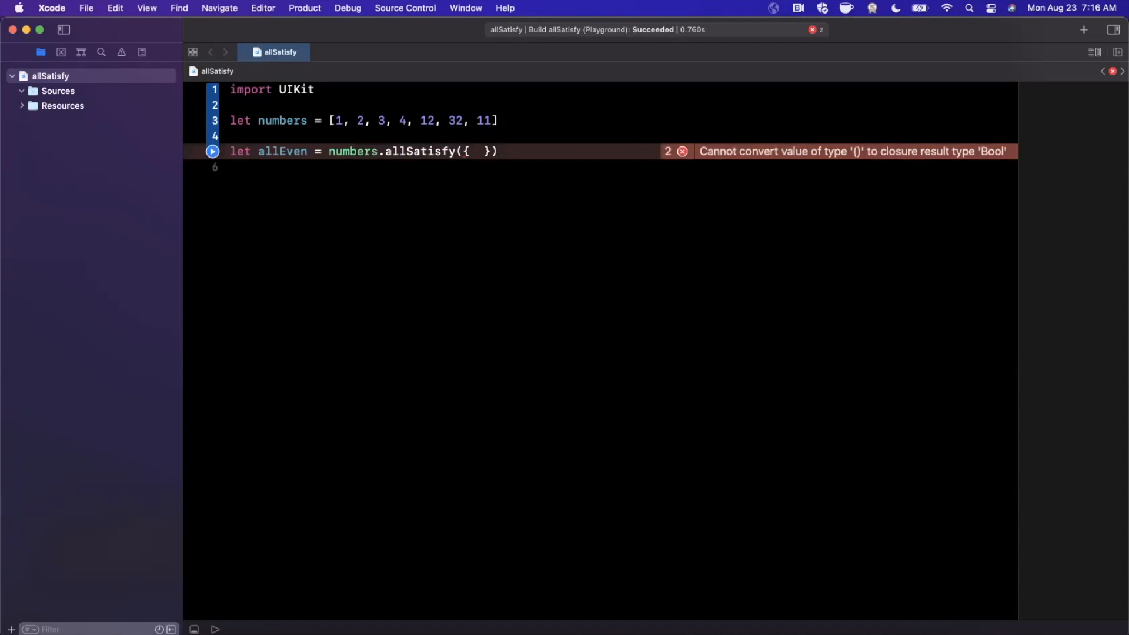
text($0)
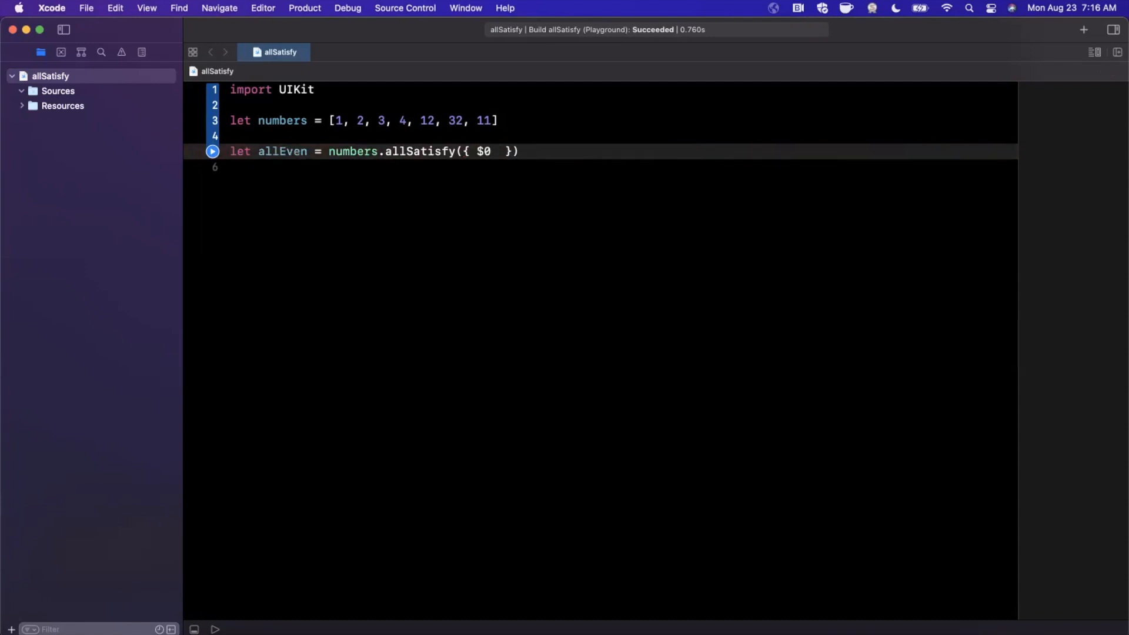
text( % 2 )
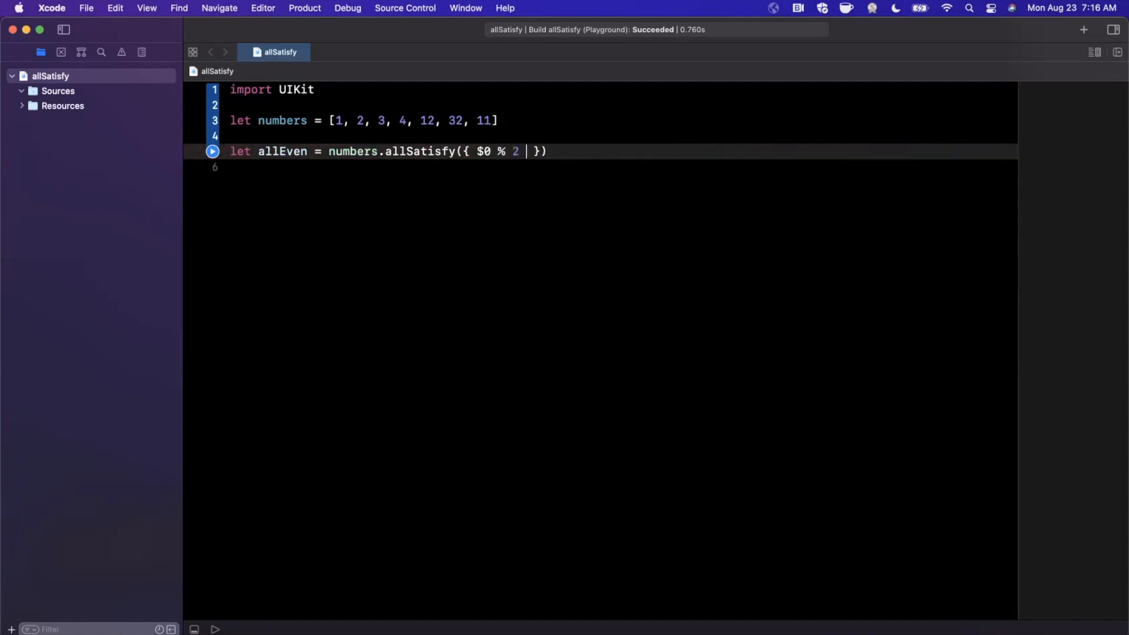
text(== 0)
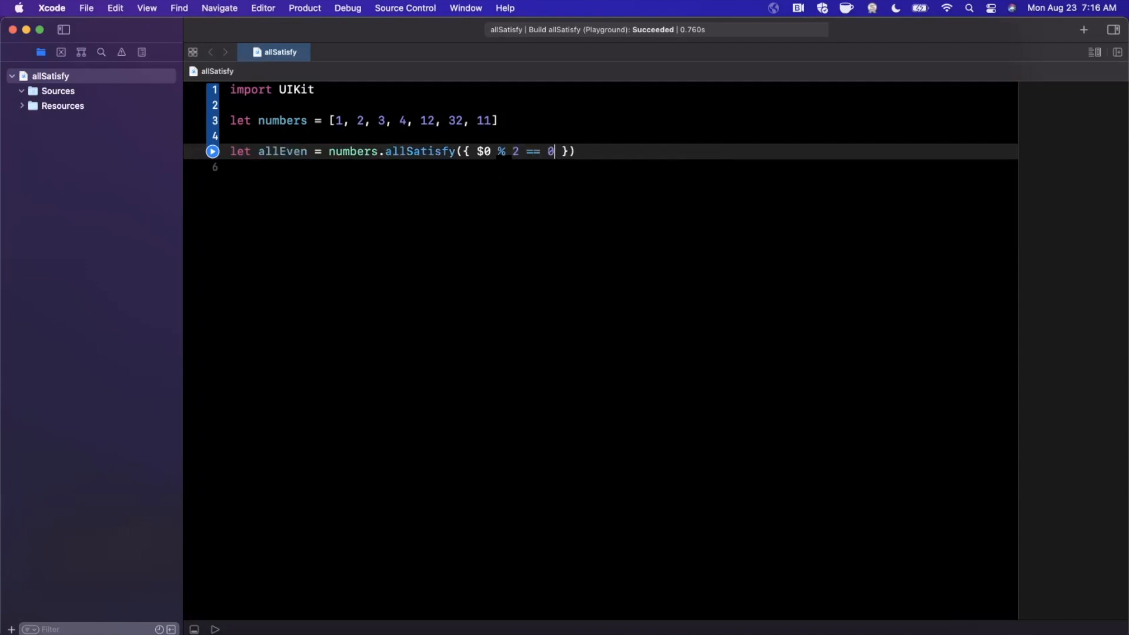
Highlight the % 2 condition and the values 3, 4, 12 to explain them, then deselect
double_click(501, 151)
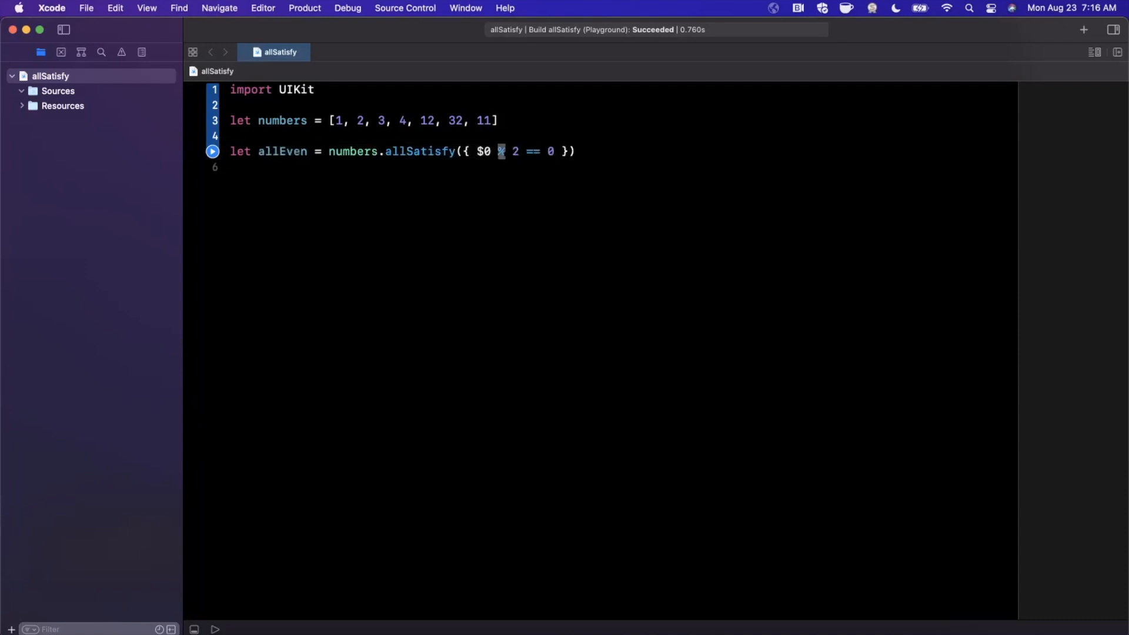
drag(523, 151, 488, 152)
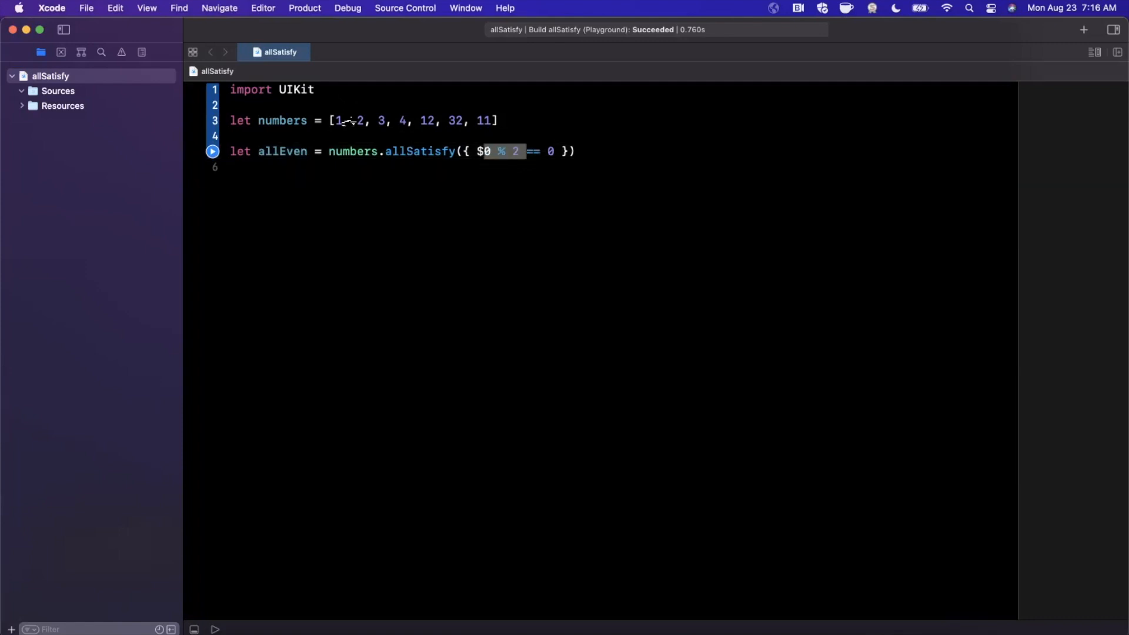
drag(371, 120, 435, 122)
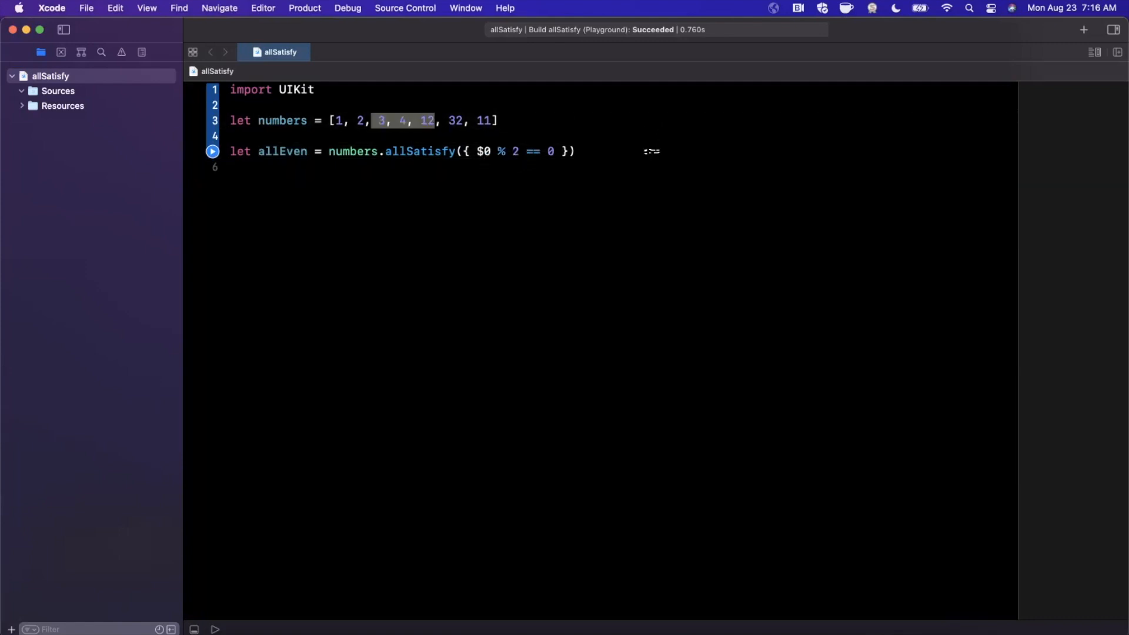
click(653, 153)
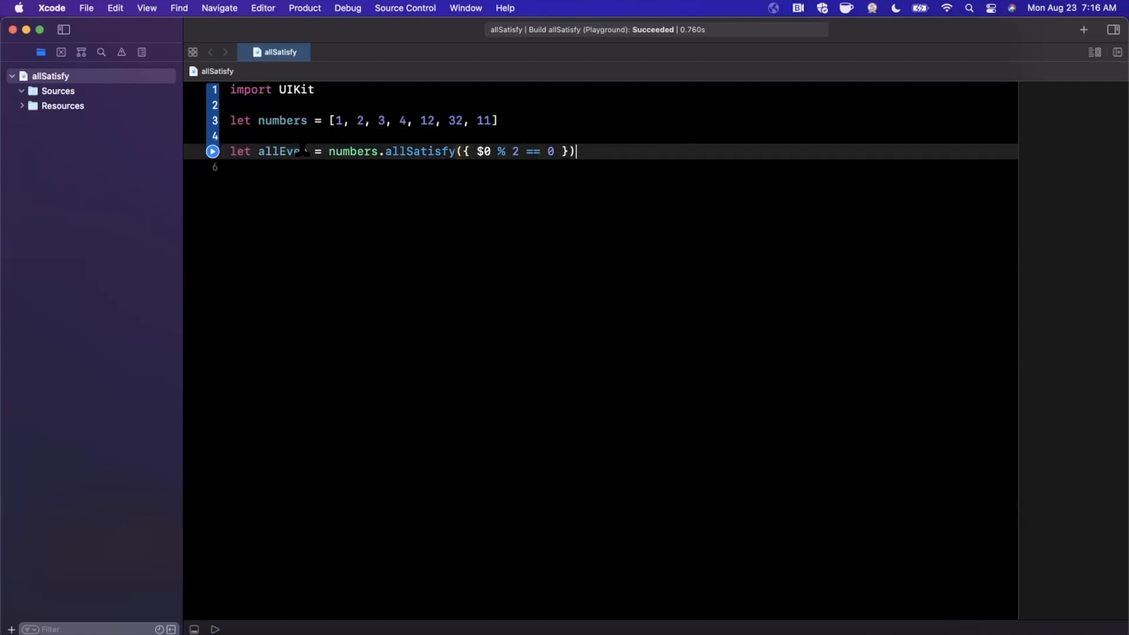
Add print(allEven) below the allSatisfy line and show the debug area
key(Return)
key(Return)
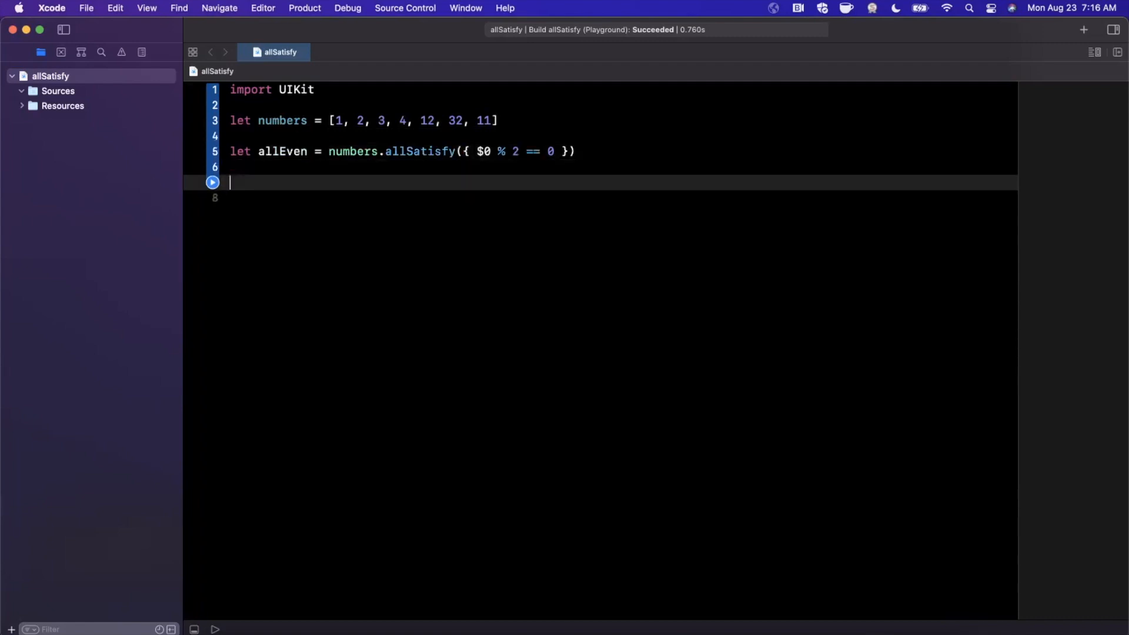
text(alEv)
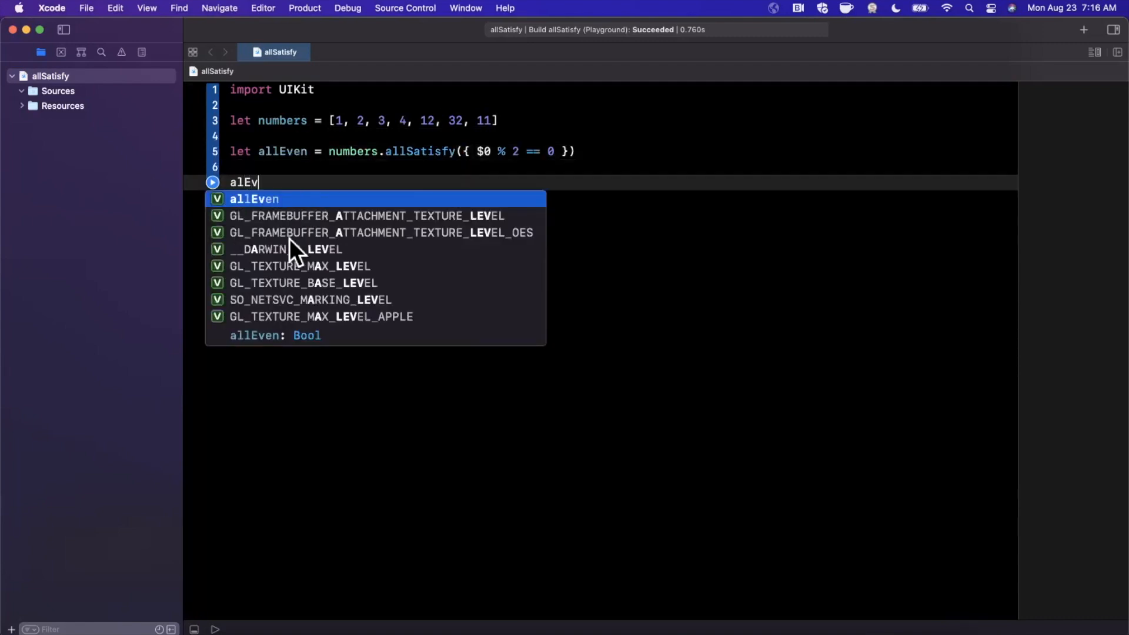
key(Return)
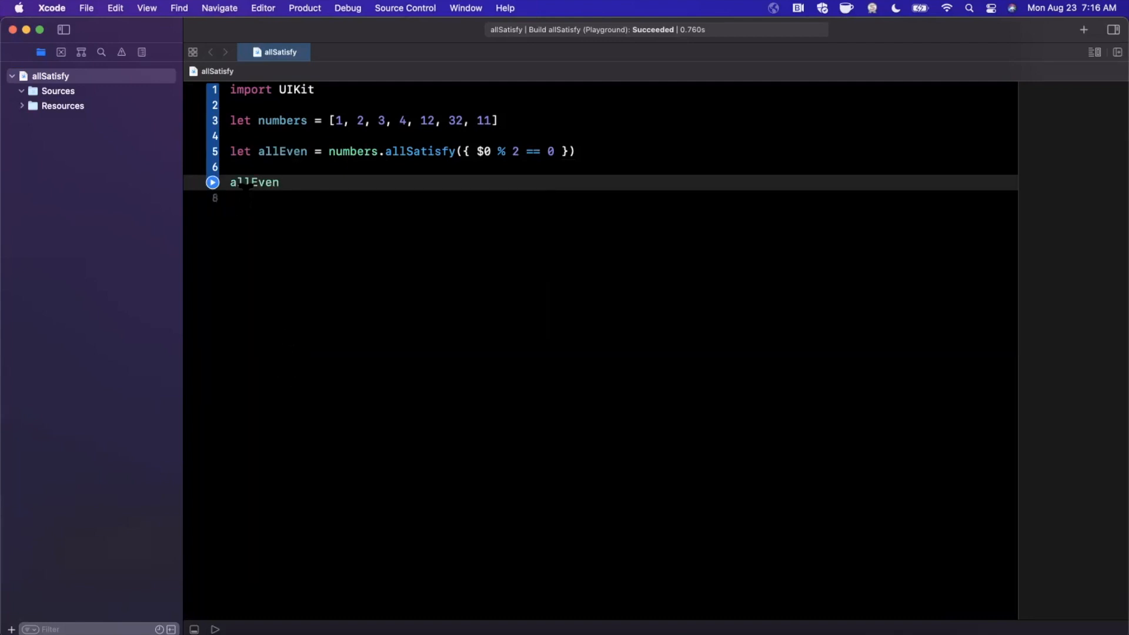
key(super+z)
key(super+z)
text(print()
text(allEven)
key(shift+super+y)
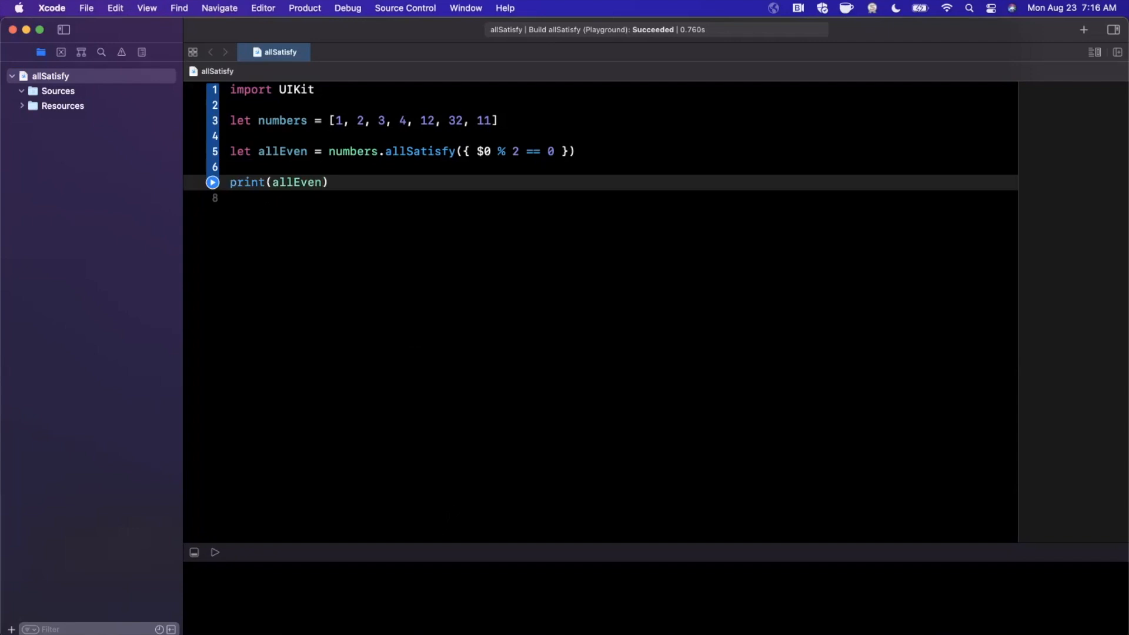
Enlarge the console and run the playground, which prints false
drag(452, 553, 523, 279)
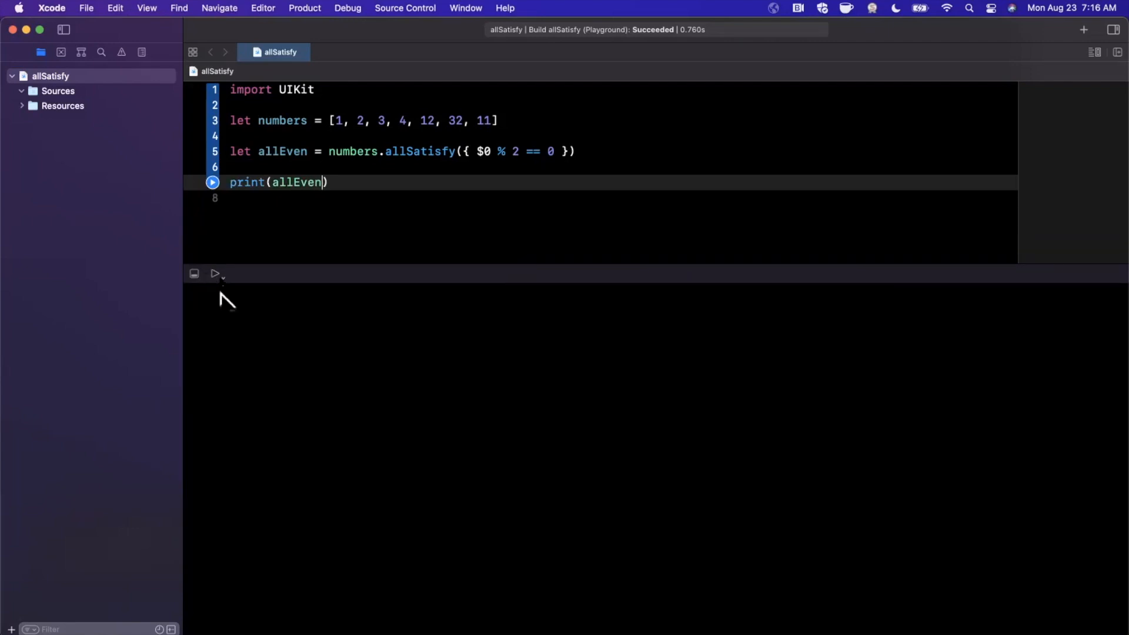
click(214, 274)
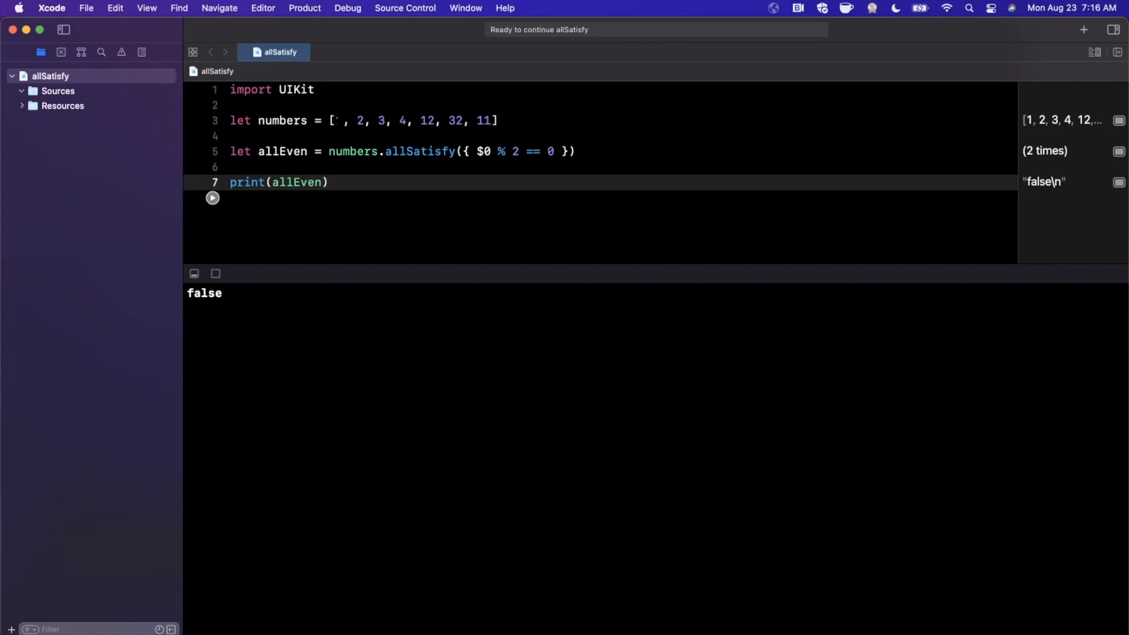
click(258, 135)
Declare let answers = ["Apple", "Google", "Microsoft", "Facebook"] below numbers and select answers
key(Return)
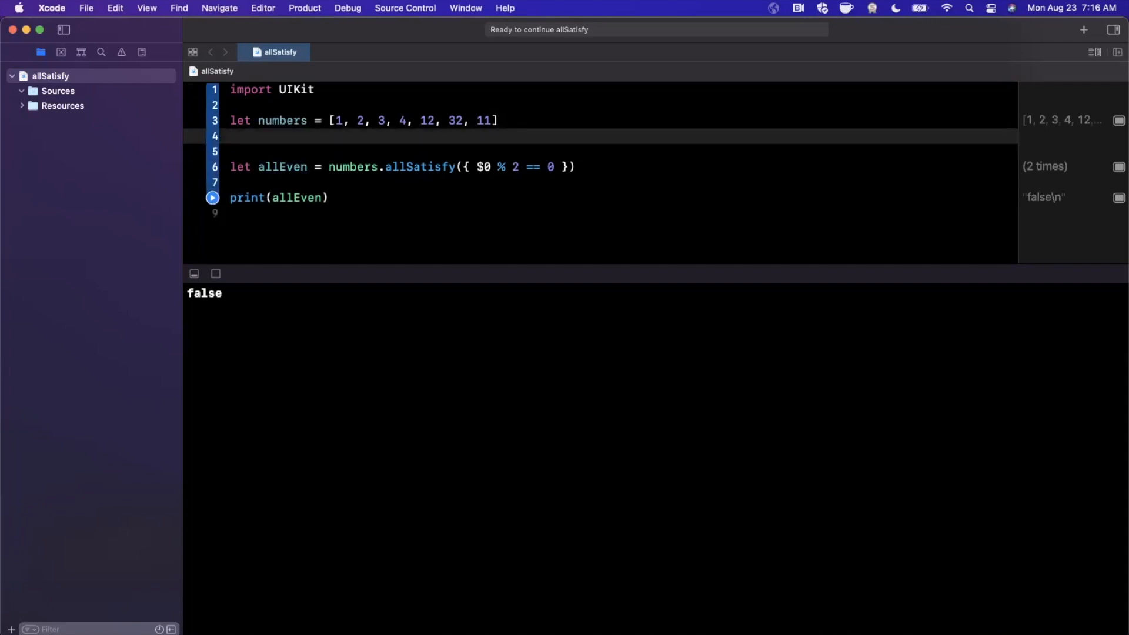
text(let )
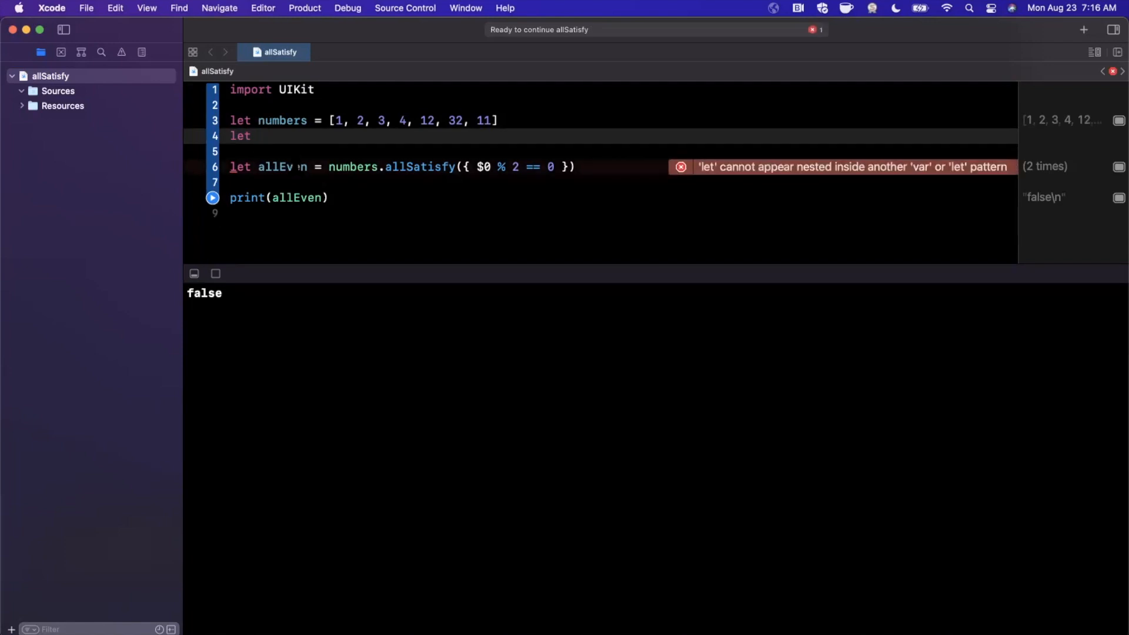
text(answers = )
text([")
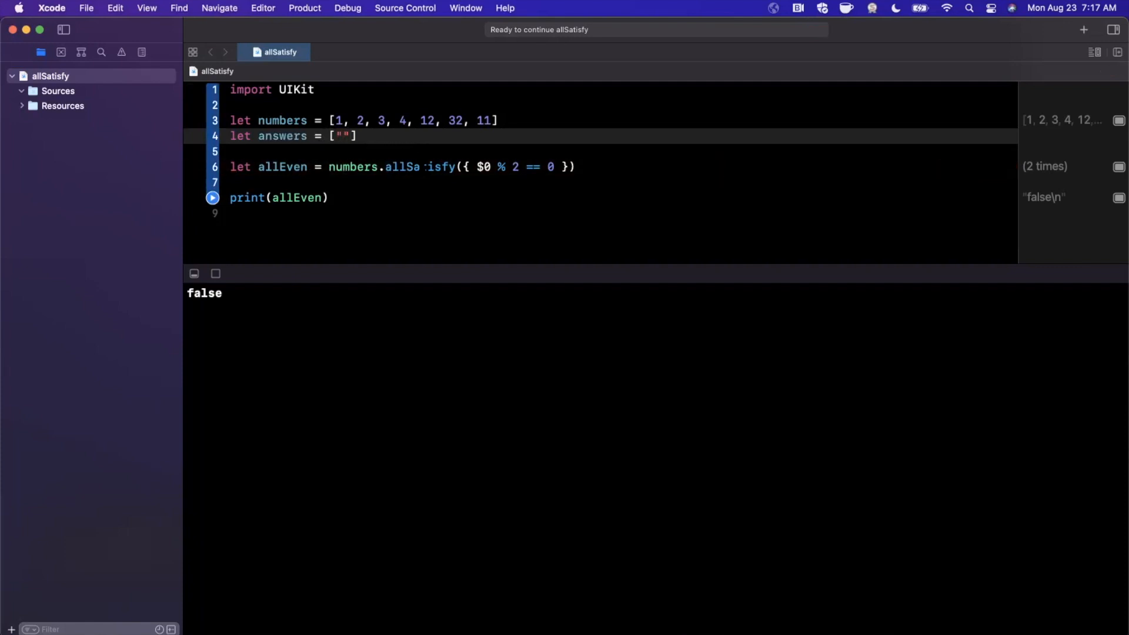
text(Apple)
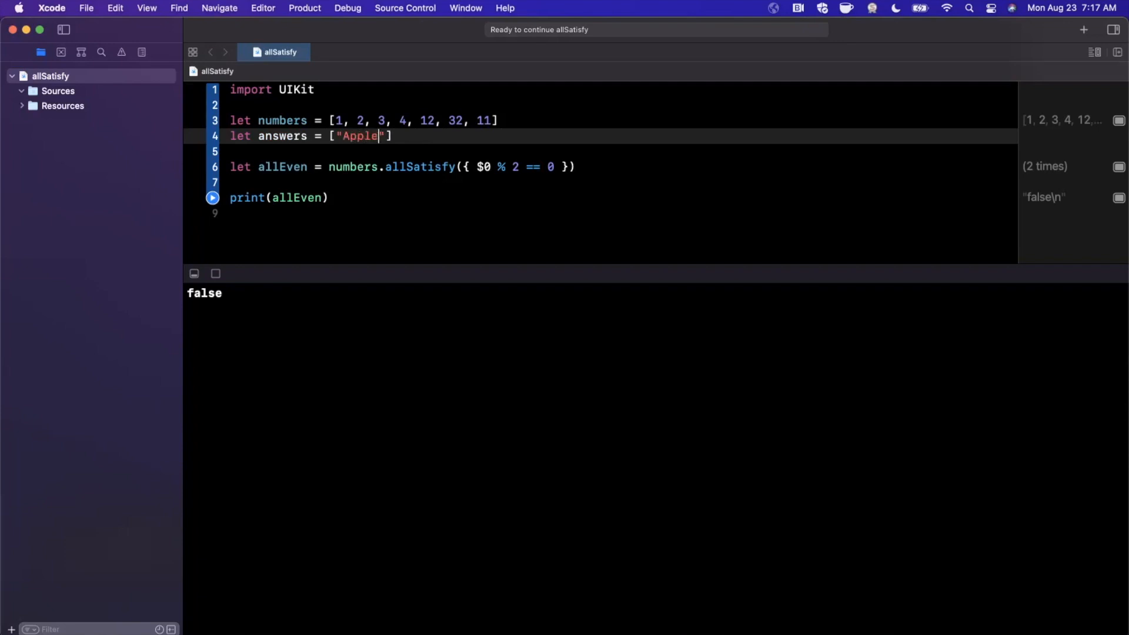
text(", ")
text(Goo)
text(gle", "M)
text(icrosoft", ")
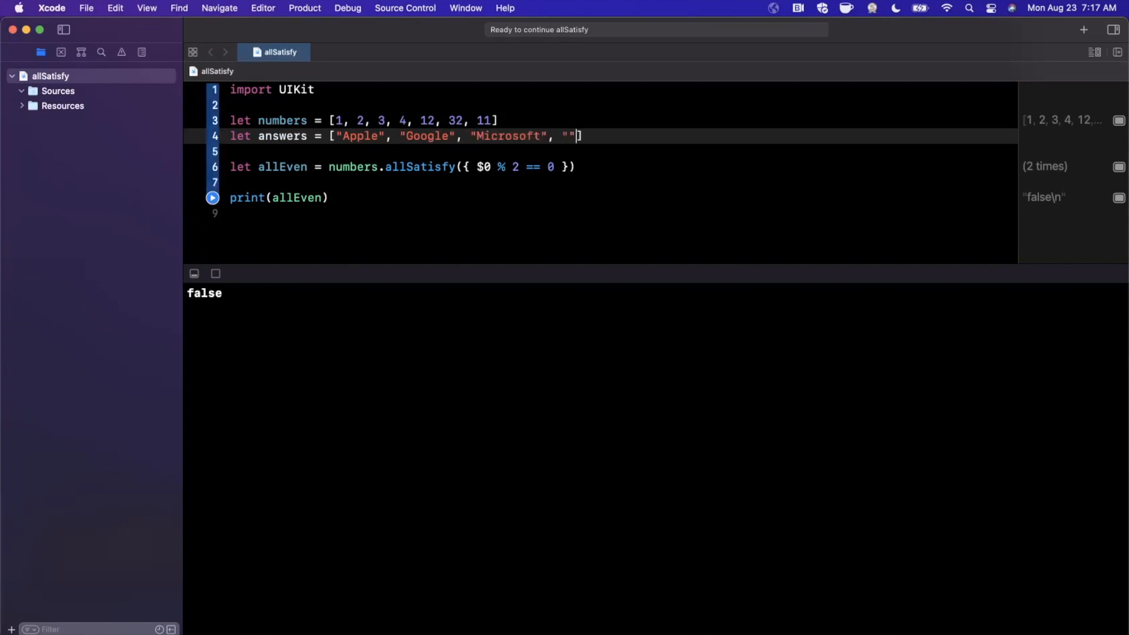
text(Facebook")
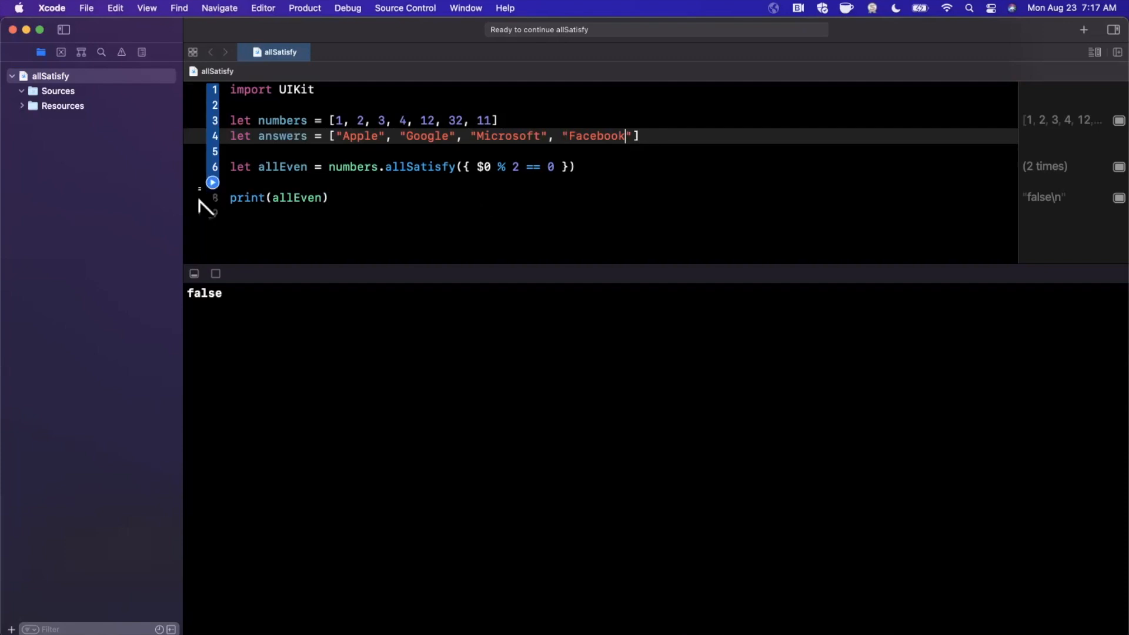
double_click(283, 136)
key(super+c)
Temporarily rewrite the allEven line to test answers with a $0.count >= 5 condition
click(319, 183)
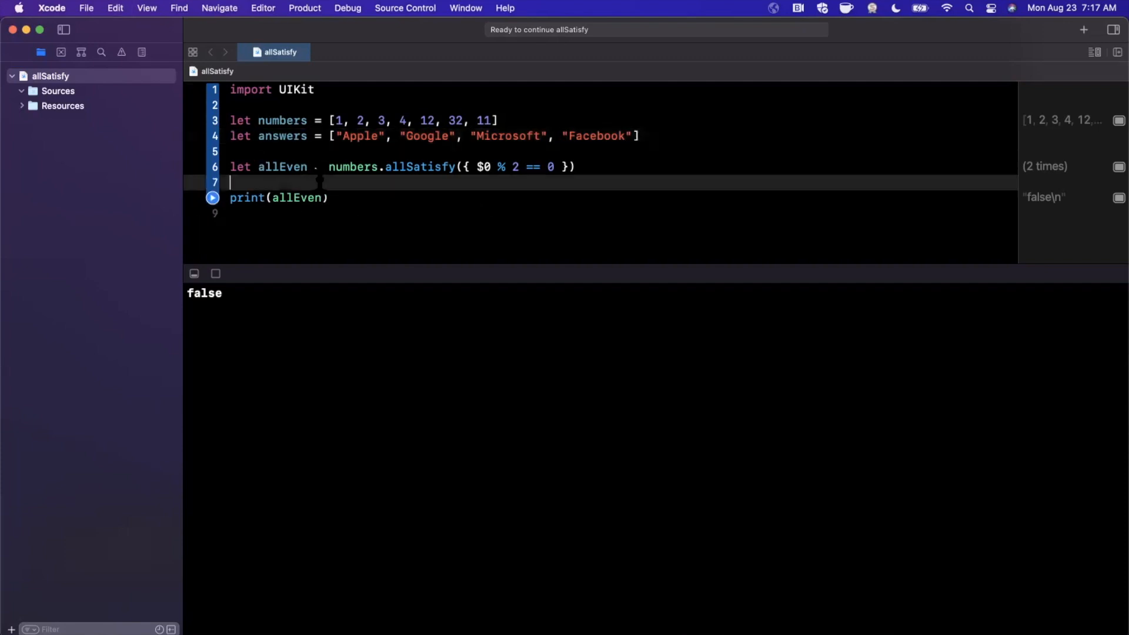
double_click(354, 167)
key(super+v)
double_click(550, 167)
text(")
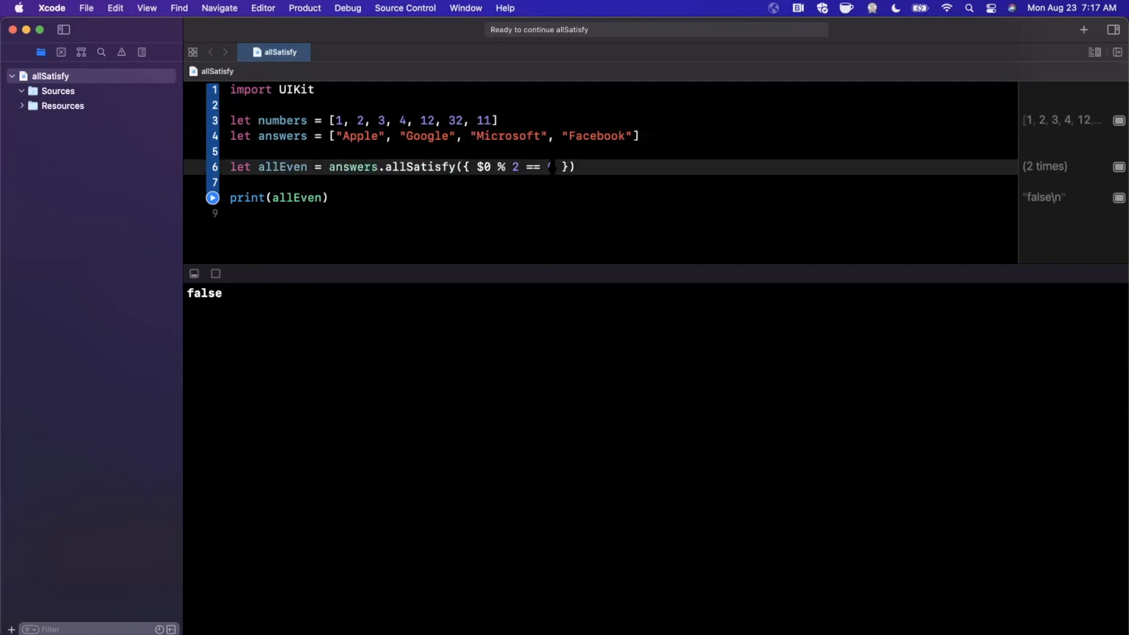
shift+click(477, 166)
text($)
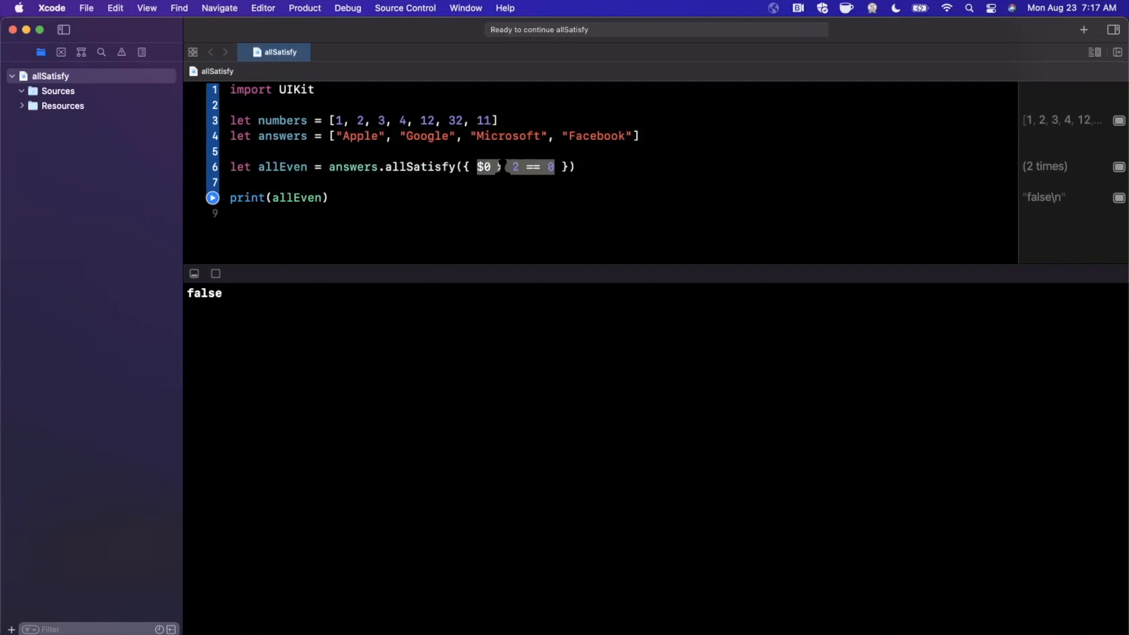
text(0.)
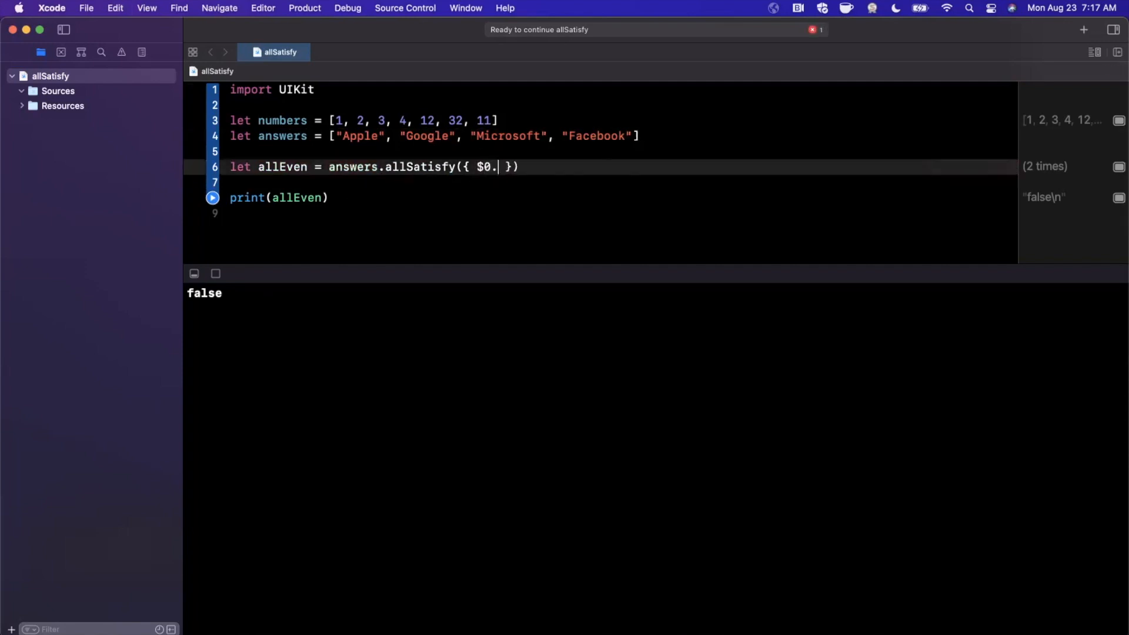
text(count >= )
text(5)
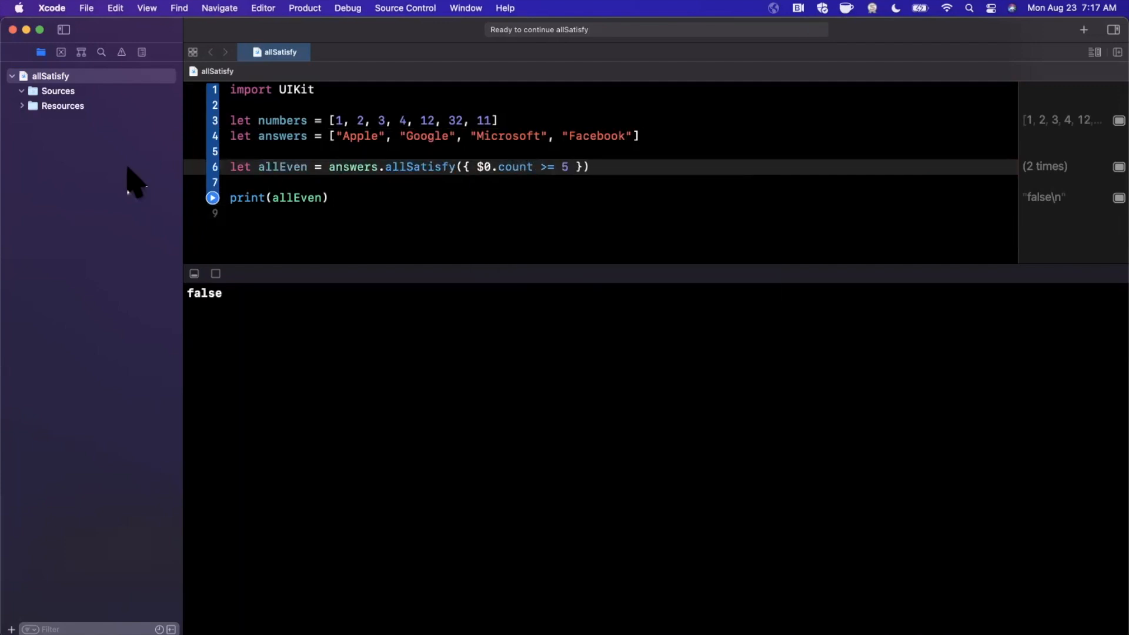
Undo back to numbers.allSatisfy({ $0 % 2 == 0 }) and copy the allEven line
key(super+z)
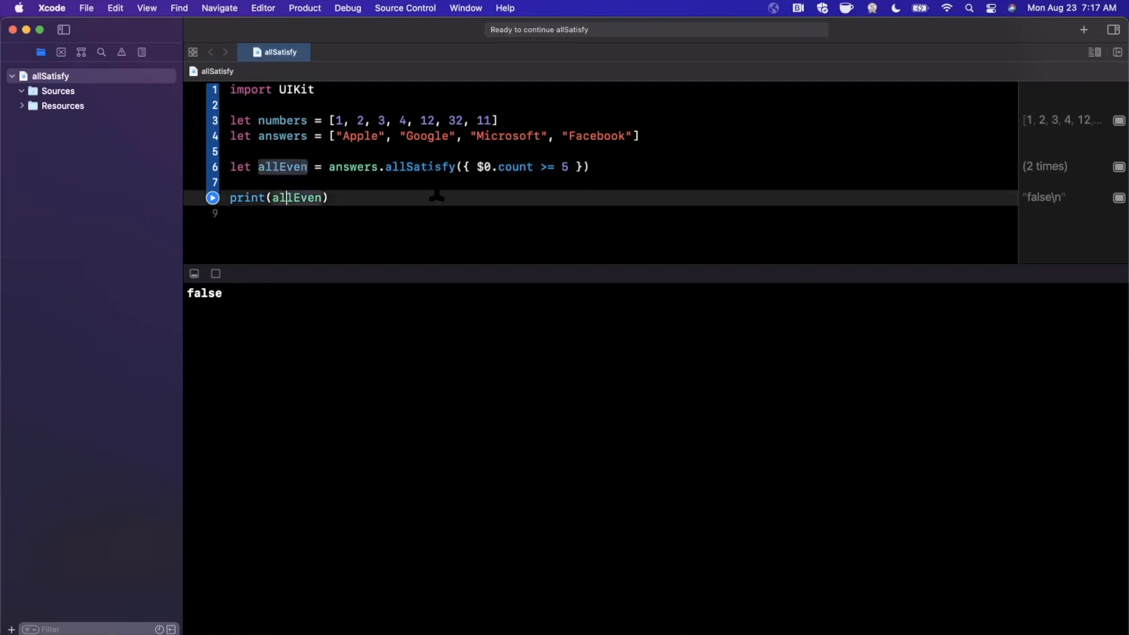
key(super+z)
key(super+z)
key(super+z)
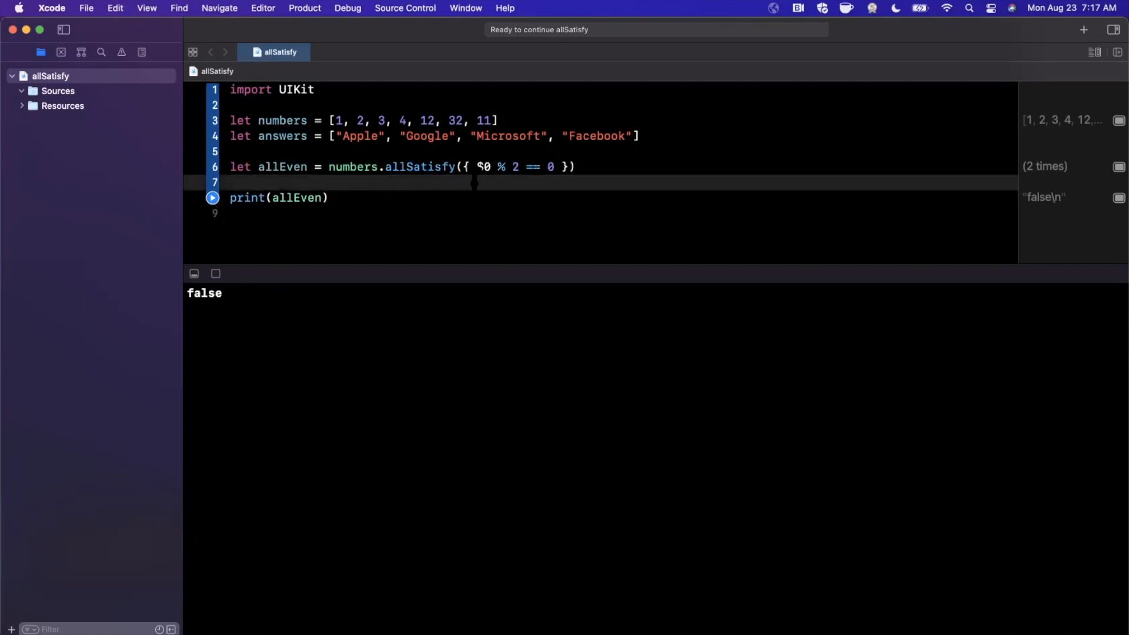
key(shift+Up)
key(super+c)
Paste the line as lengthValid and change print to show lengthValid
key(Down)
key(super+v)
key(Return)
key(alt+shift+Left)
text(le)
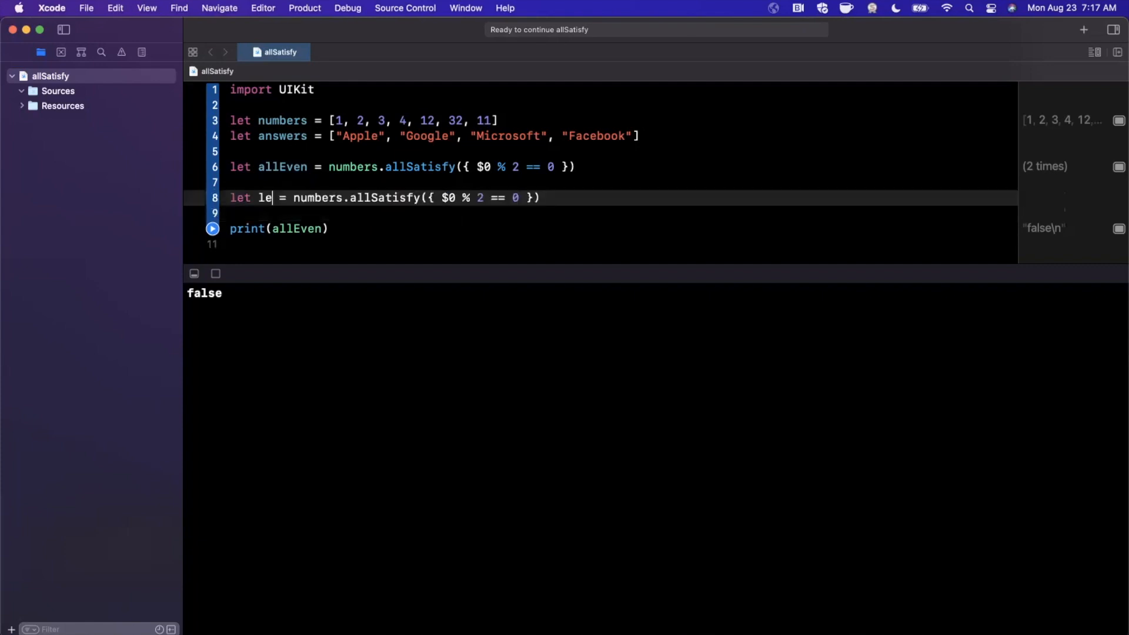
text(ngthValid)
double_click(295, 197)
key(super+c)
double_click(295, 229)
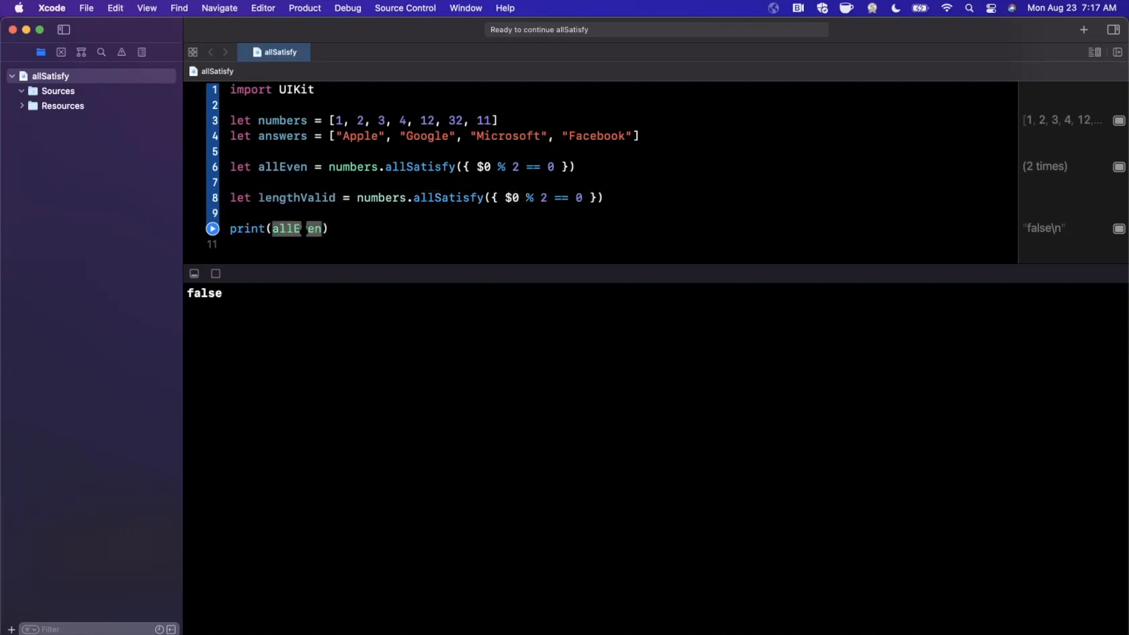
key(super+v)
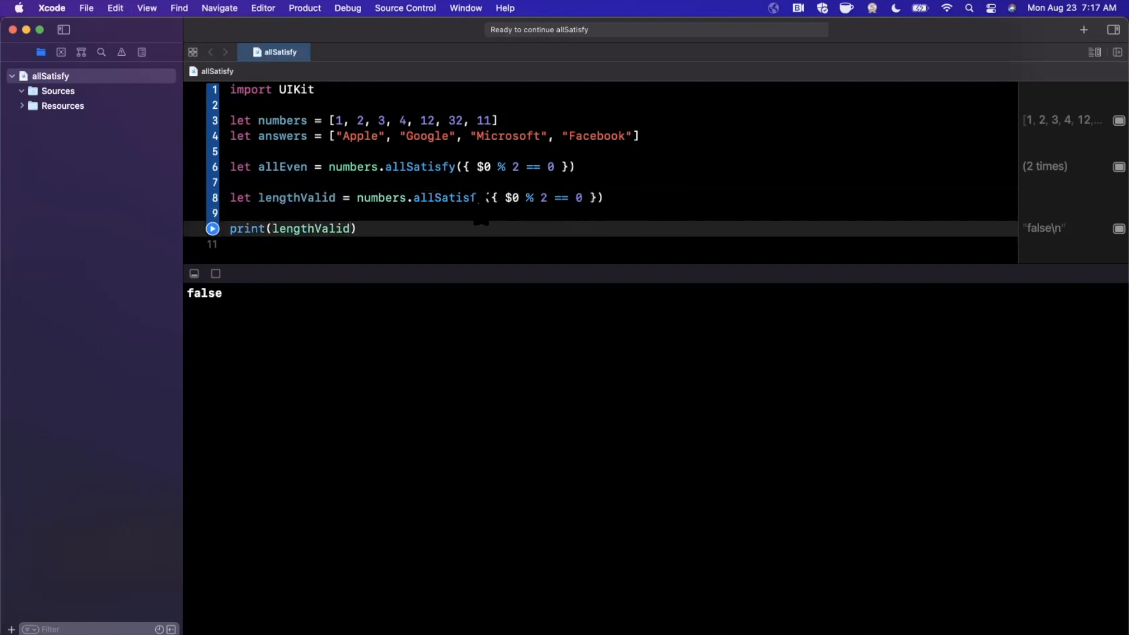
Make lengthValid = answers.allSatisfy({ $0.count >= 5 }) and run, printing true
double_click(378, 198)
text(ans)
key(Return)
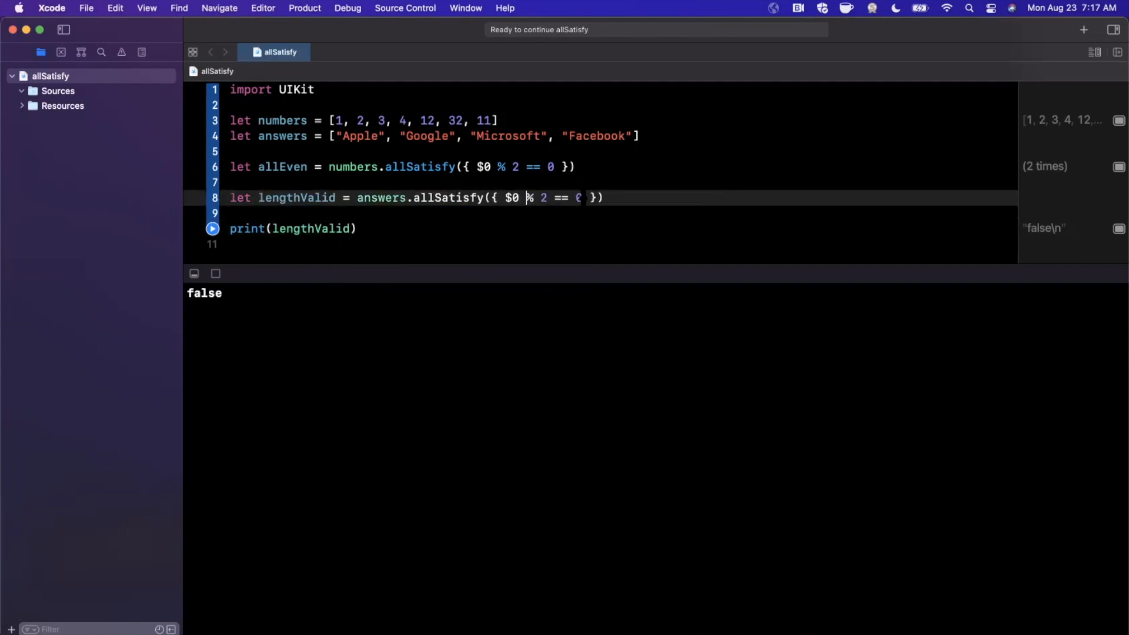
drag(526, 198, 583, 198)
key(BackSpace)
text(.count )
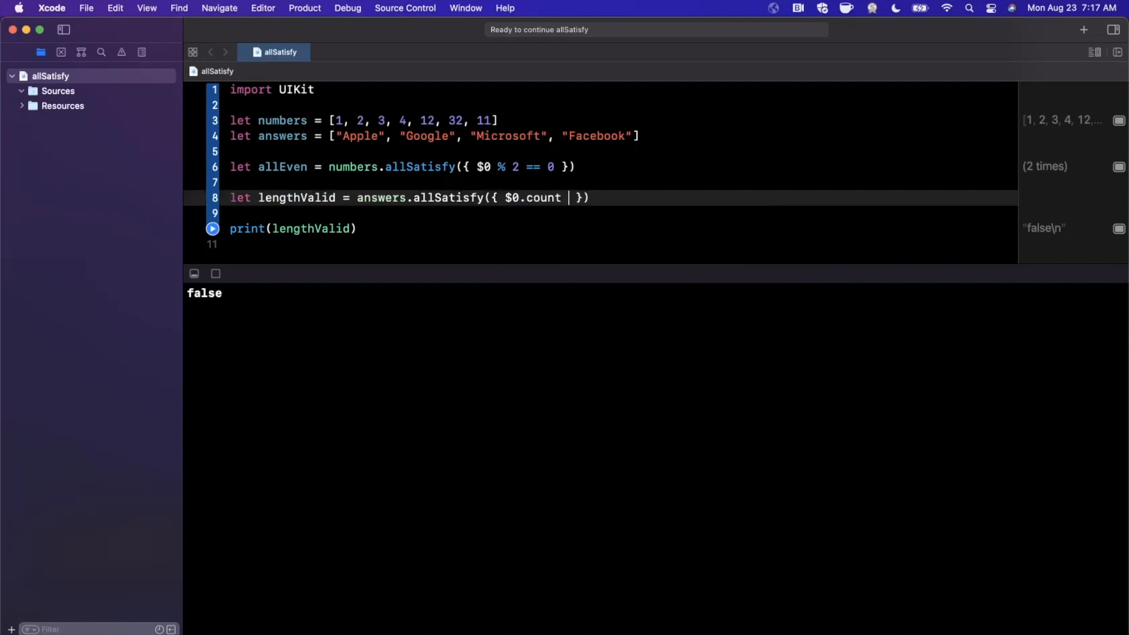
text(>= 5)
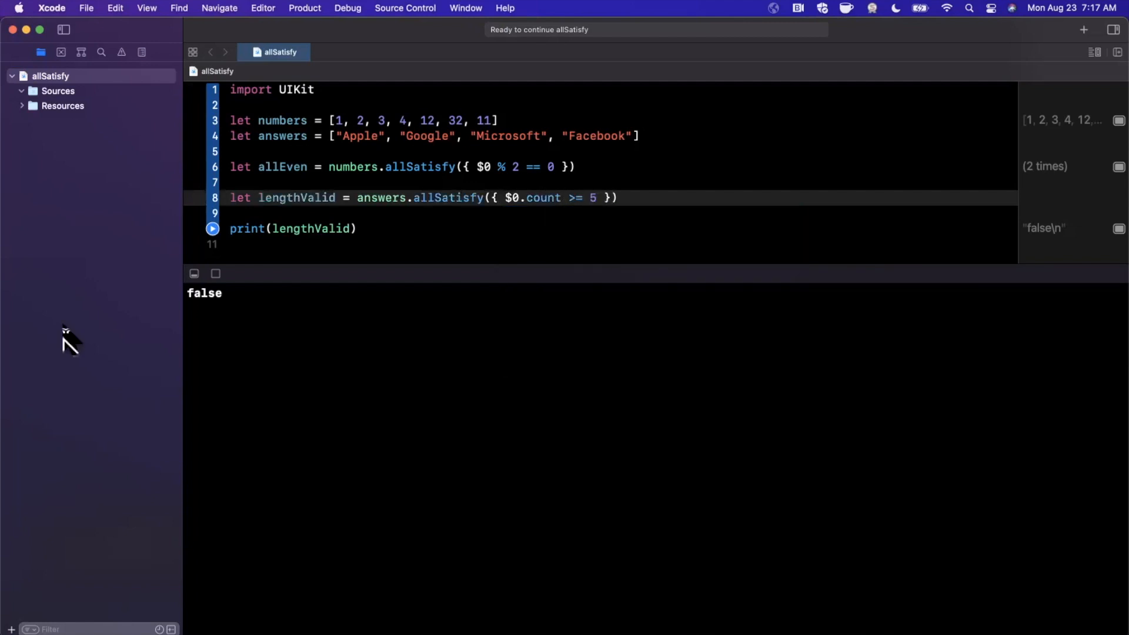
click(216, 273)
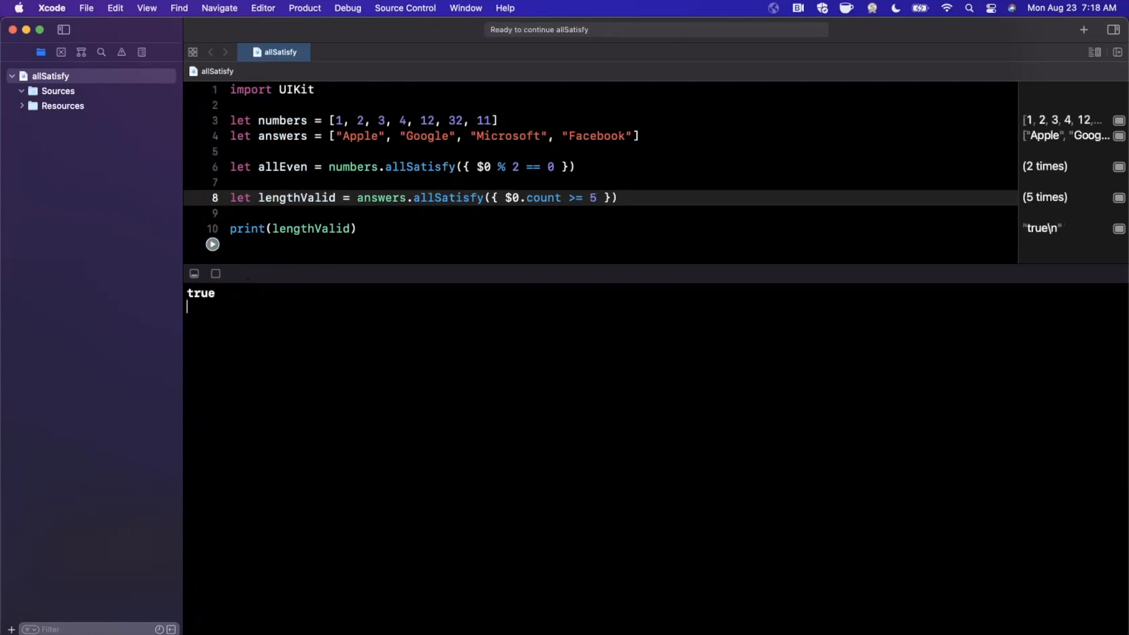
Insert blank lines below import UIKit to make room for a new declaration
double_click(422, 136)
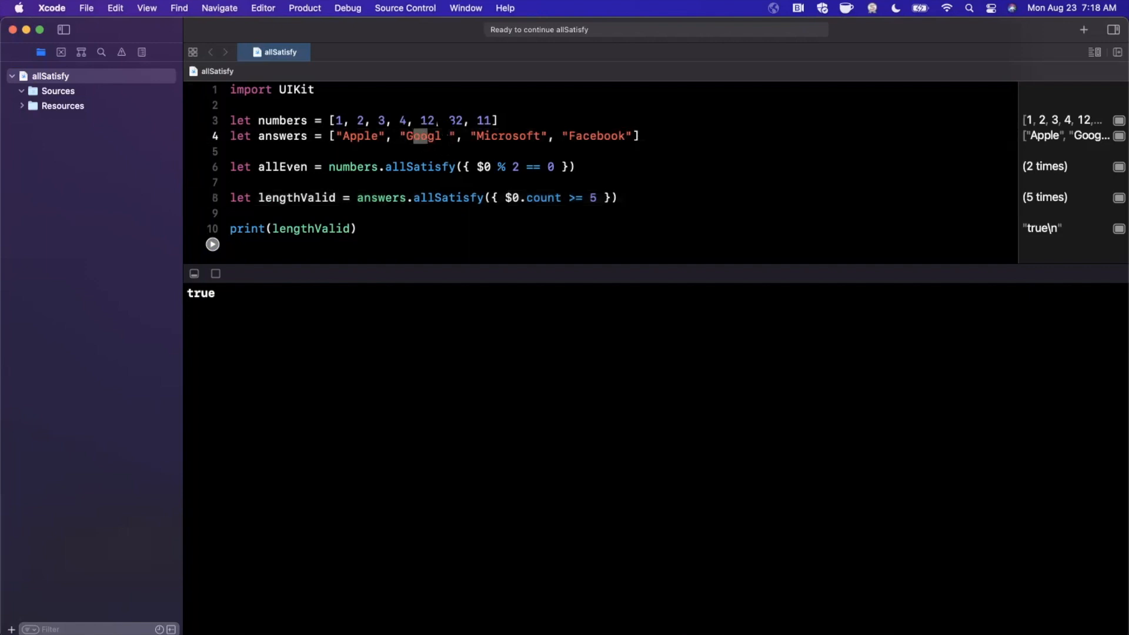
text(e)
click(468, 150)
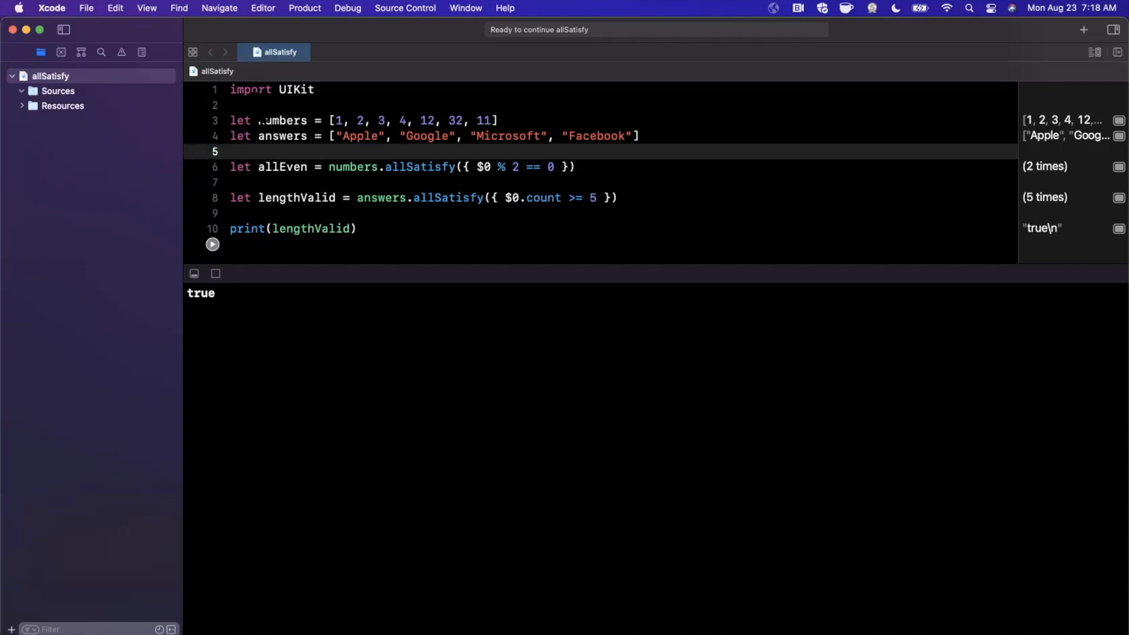
click(353, 105)
key(Return)
key(Return)
key(Up)
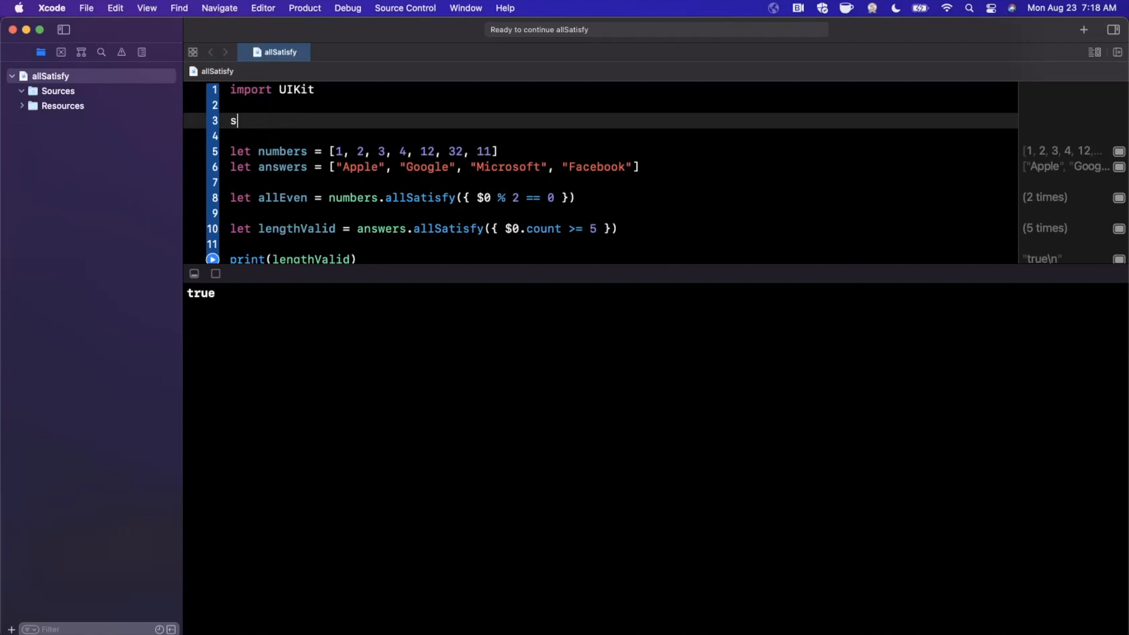
text(truct)
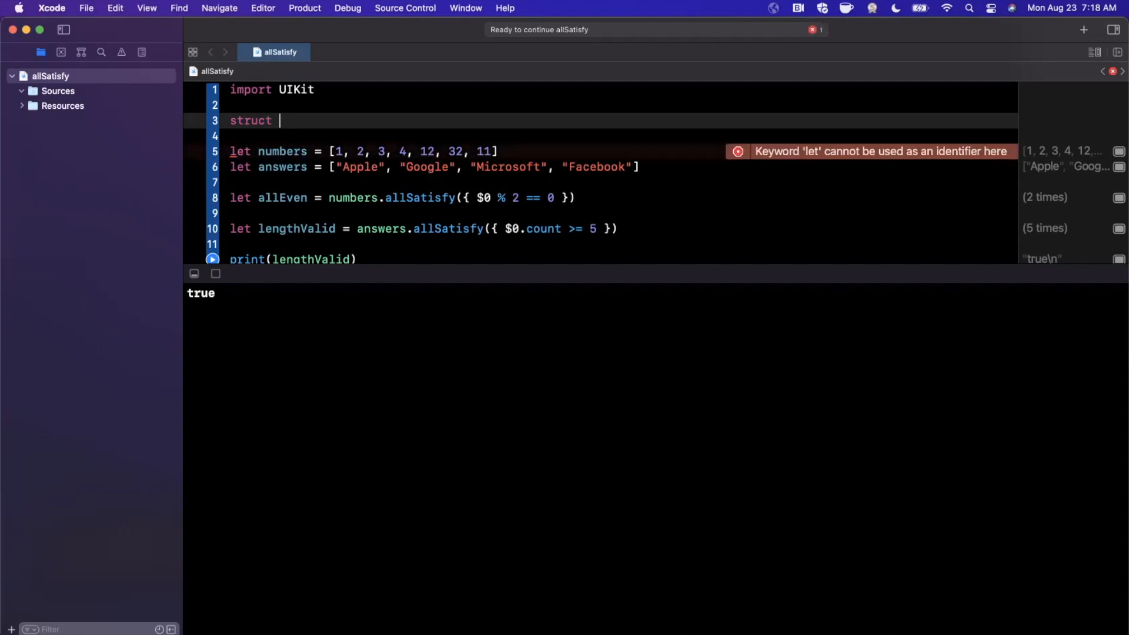
text(ssage {)
Move the started Message struct from the top to below print(lengthValid)
key(Return)
key(super+z)
key(super+z)
key(BackSpace)
key(super+Down)
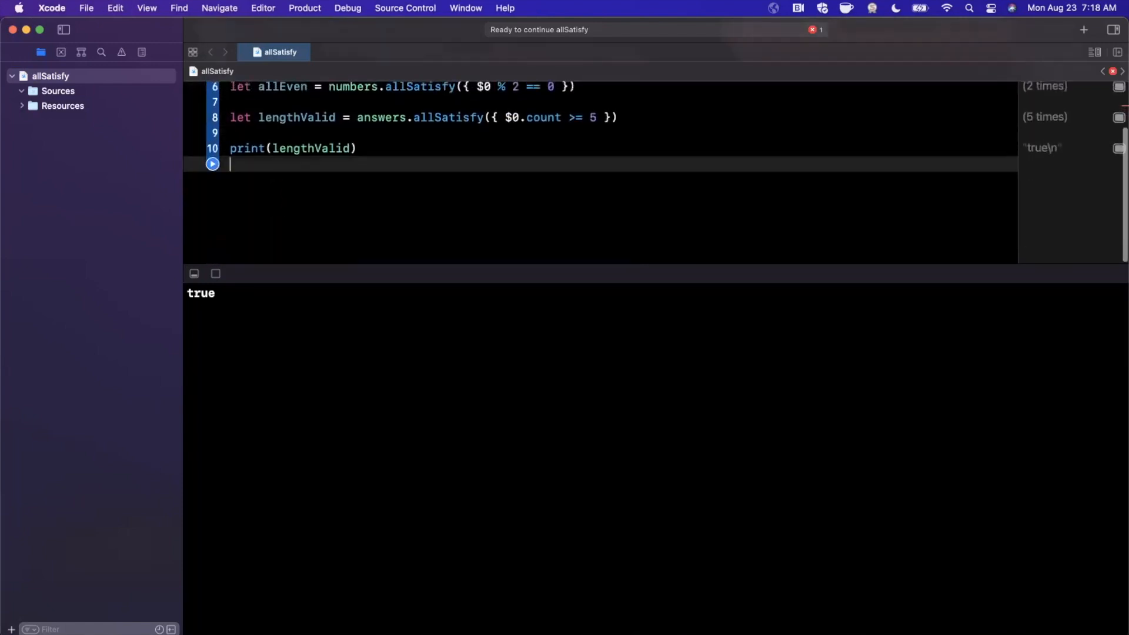
key(super+v)
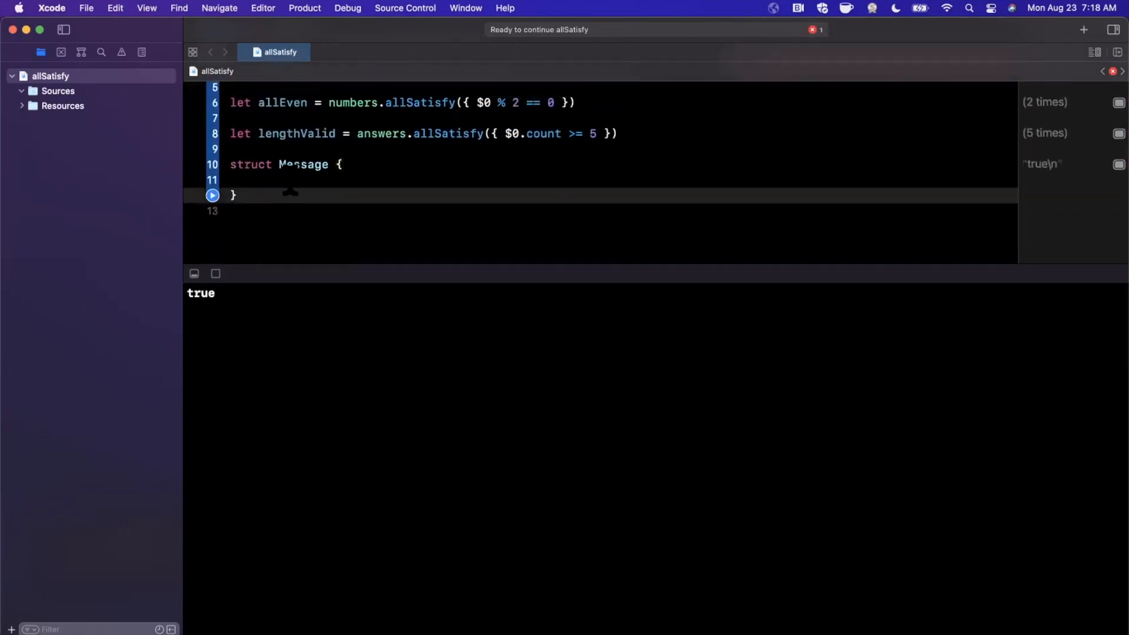
key(Return)
text(let text: S)
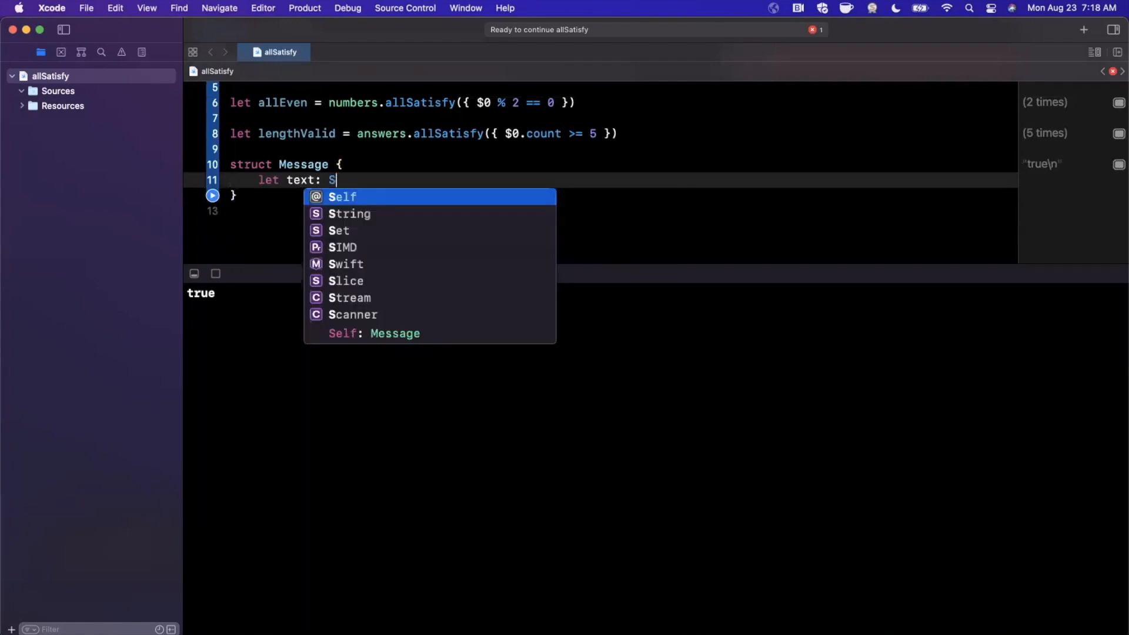
text(tring)
Give Message the properties text: String and flaggedForDeletion: Bool
key(Return)
text(let)
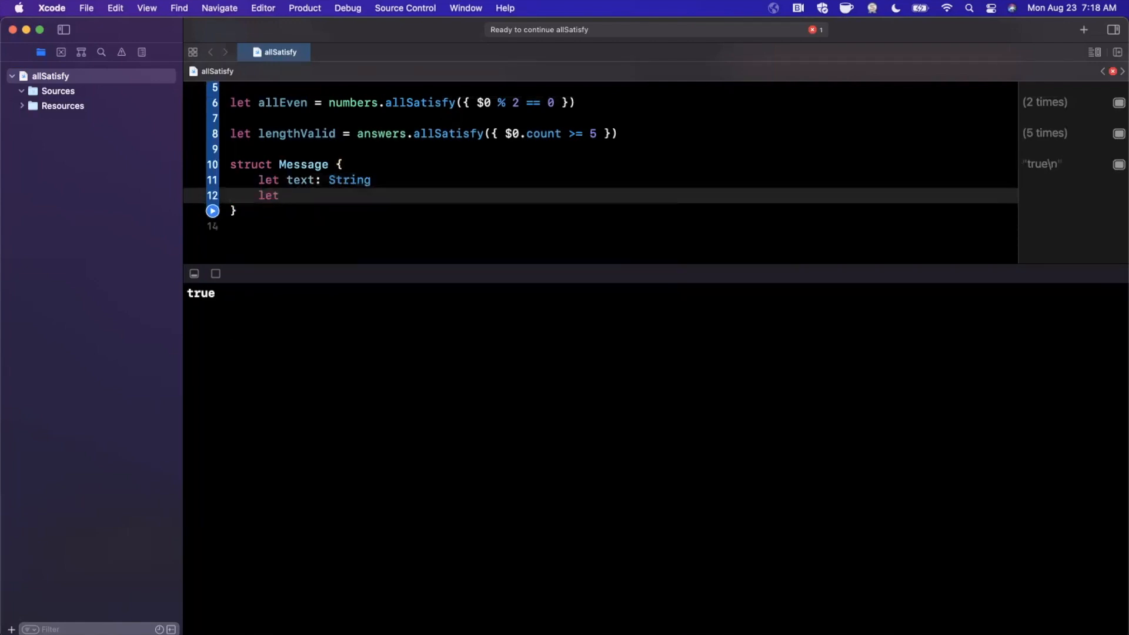
key(super+z)
text(var)
key(super+z)
text(ggedForDeletion)
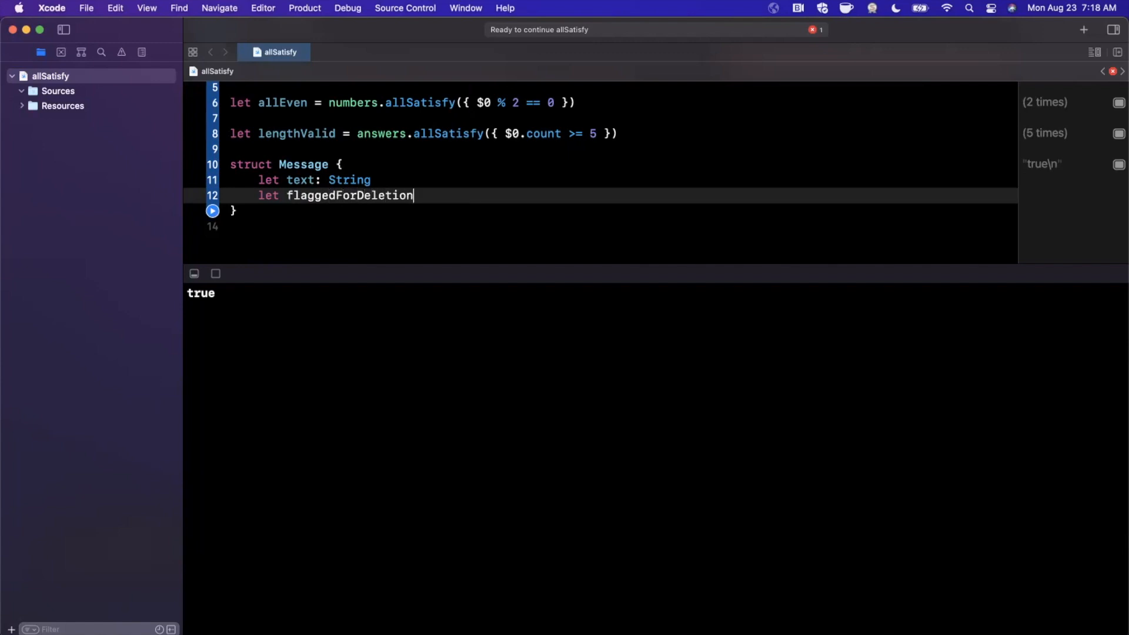
text(: Bo)
key(Return)
Add empty lines below the struct's closing brace for the next code
key(Down)
key(Down)
key(Return)
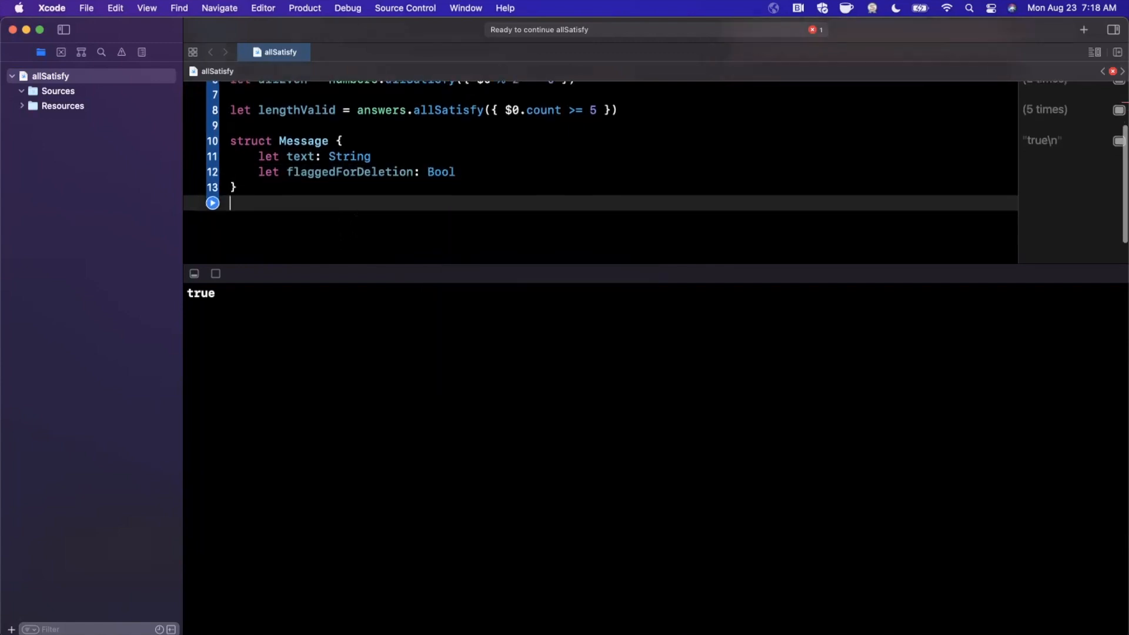
key(Return)
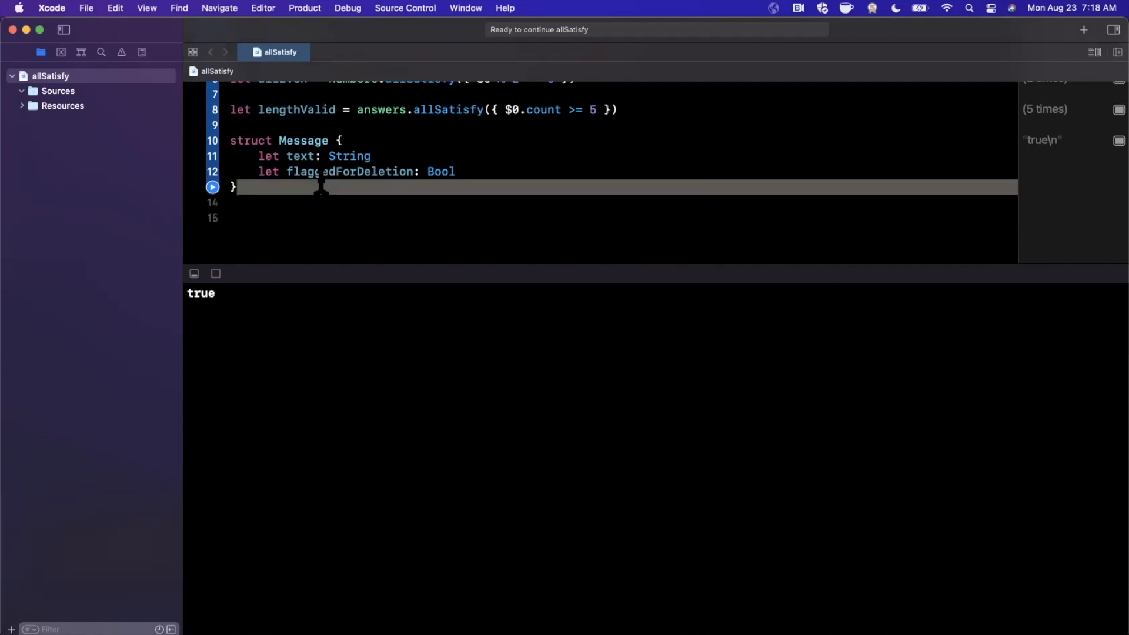
key(Up)
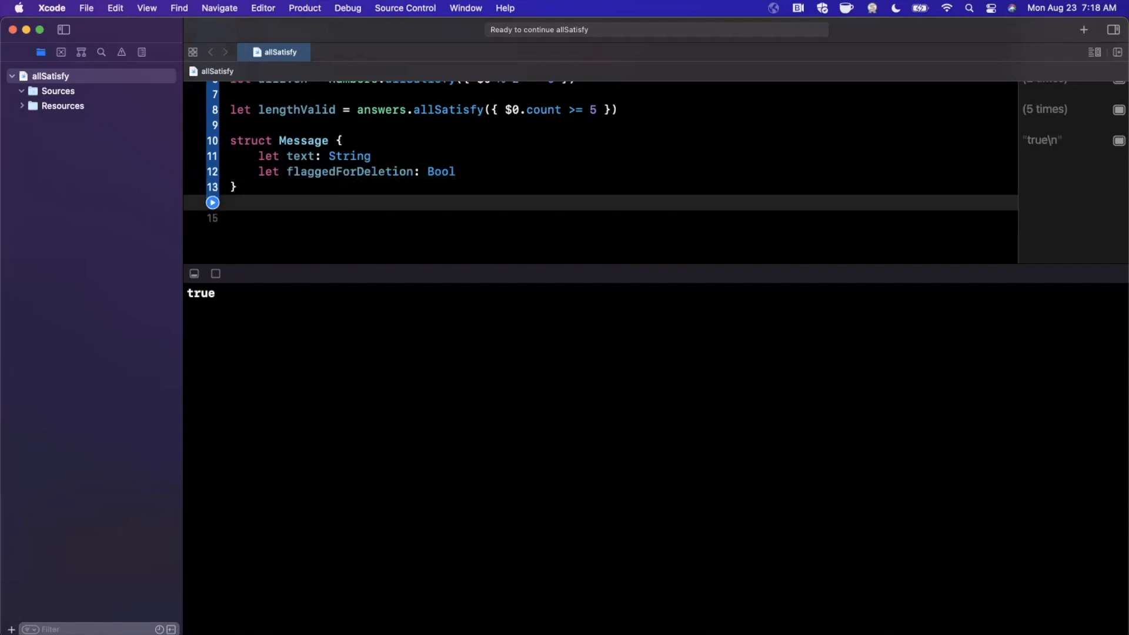
key(Return)
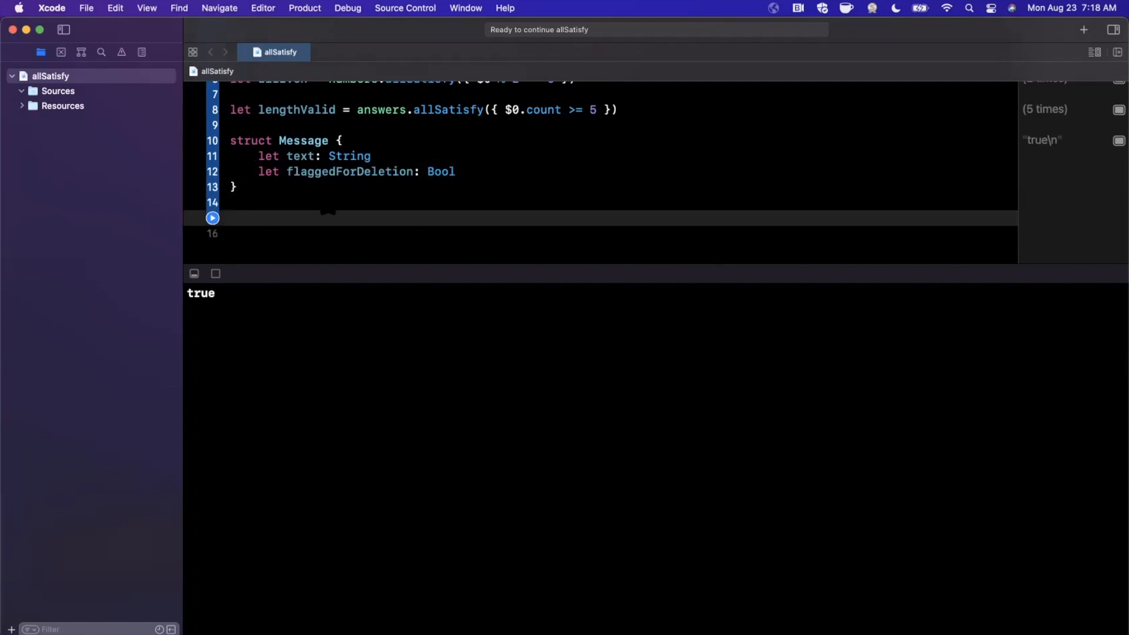
scroll(600, 167, down, 2)
text(let me)
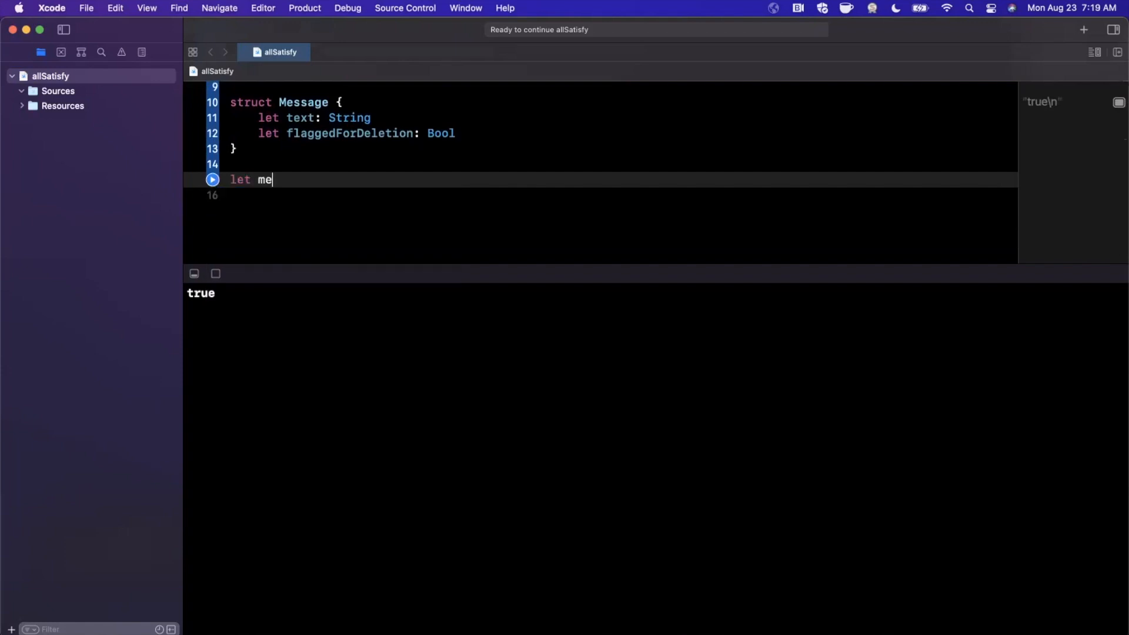
text(ssages)
text( = Array)
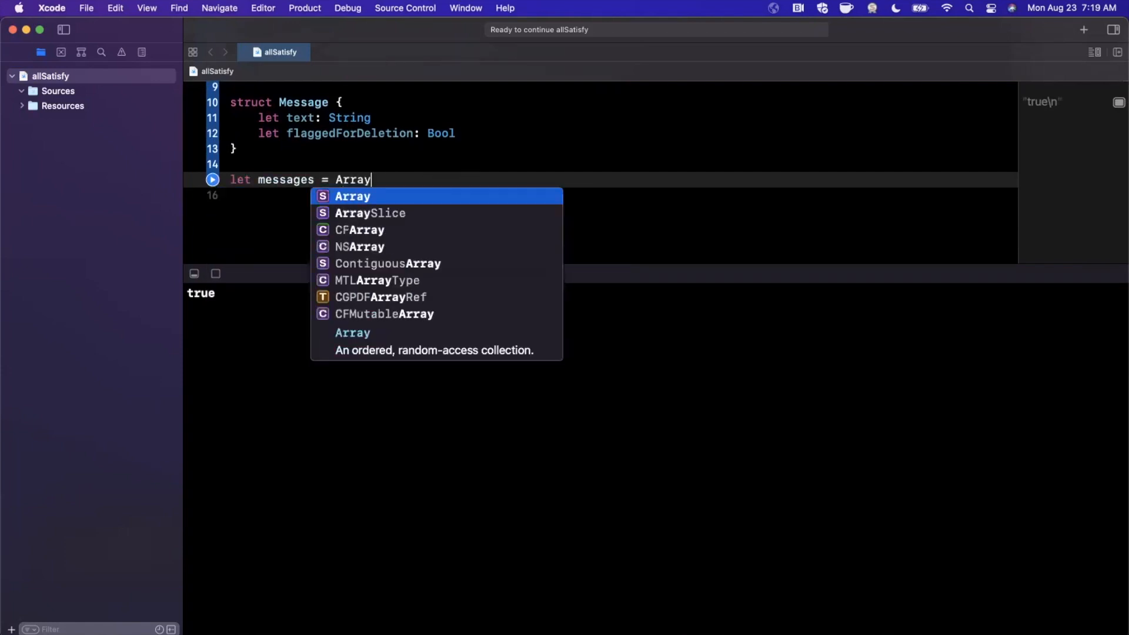
text((00)
Begin let messages = Array(0...100).map with a closure placeholder
key(BackSpace)
text(..)
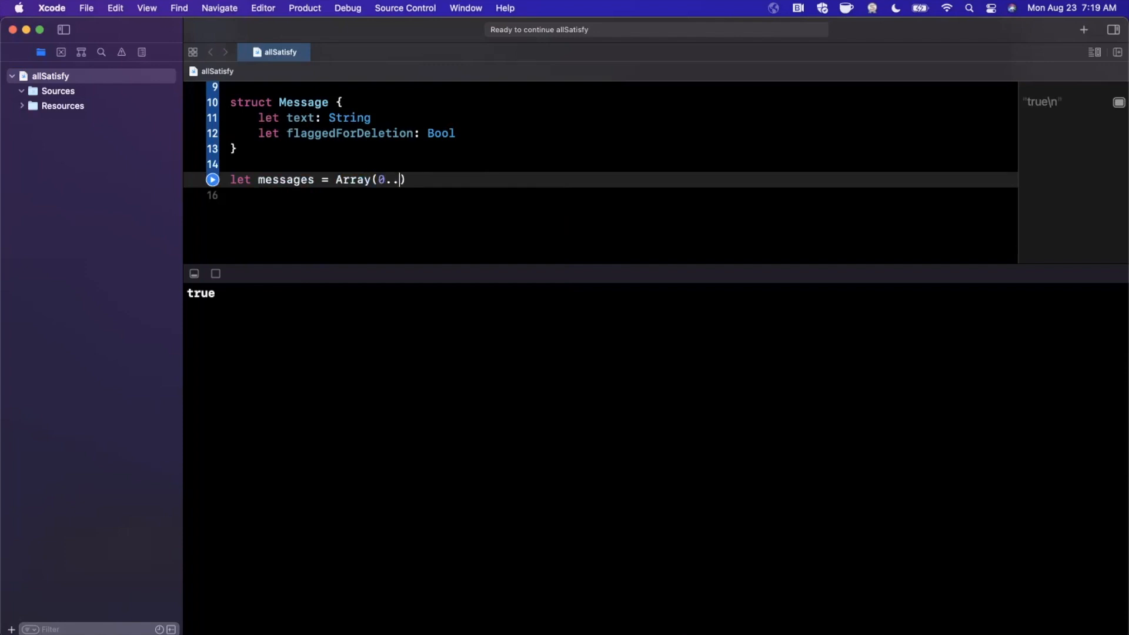
text(.100).)
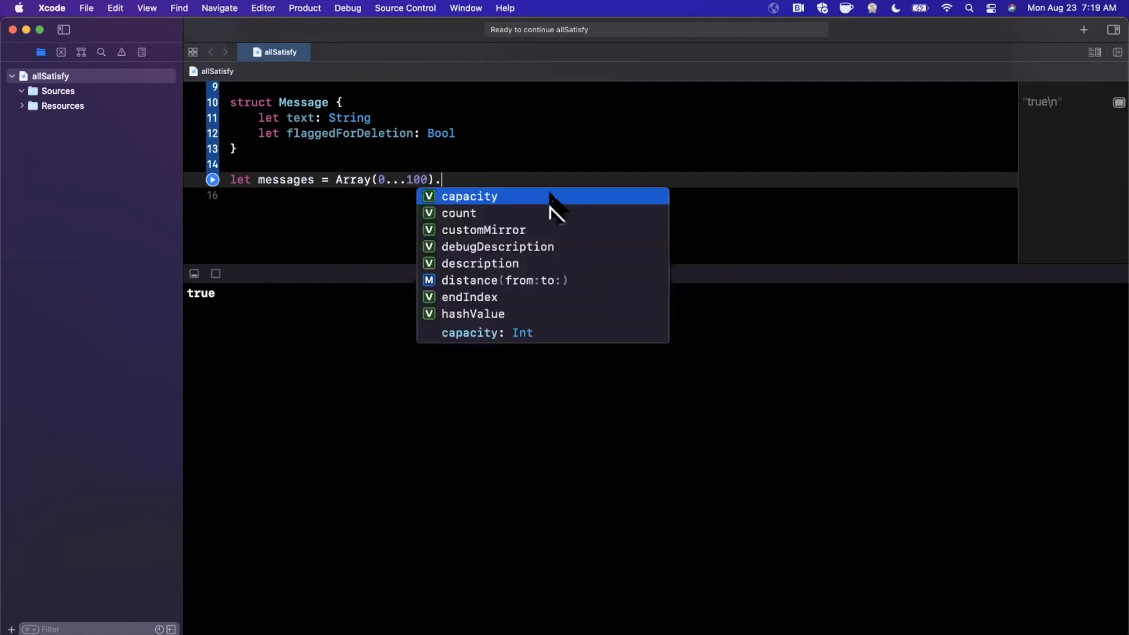
text(max()
key(BackSpace)
key(BackSpace)
key(BackSpace)
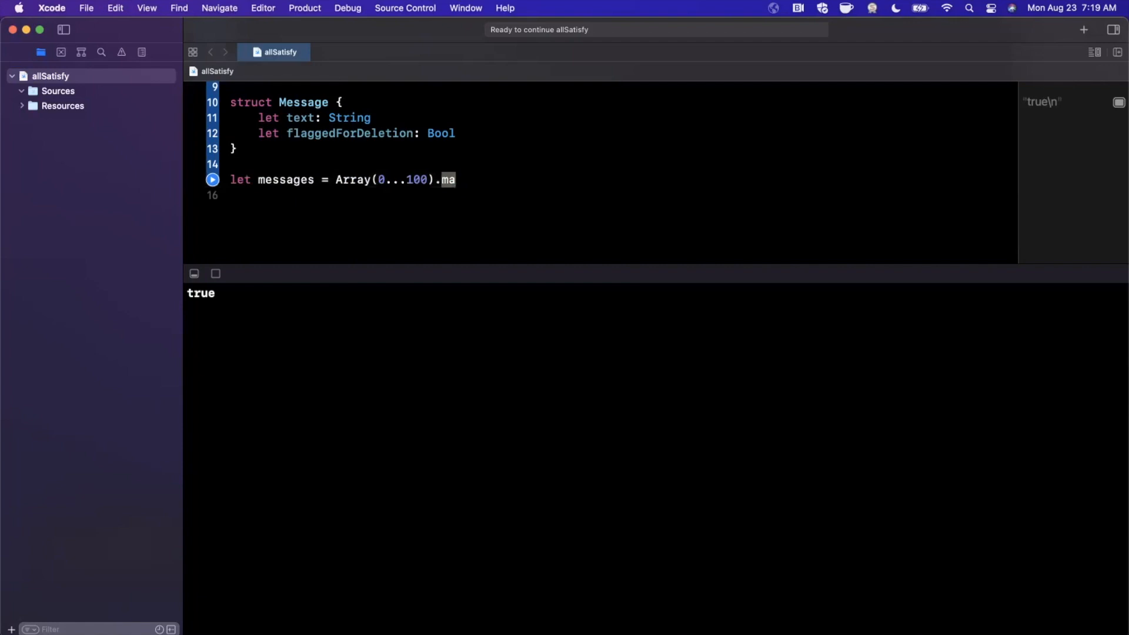
text(p)
key(Down)
key(Up)
key(Return)
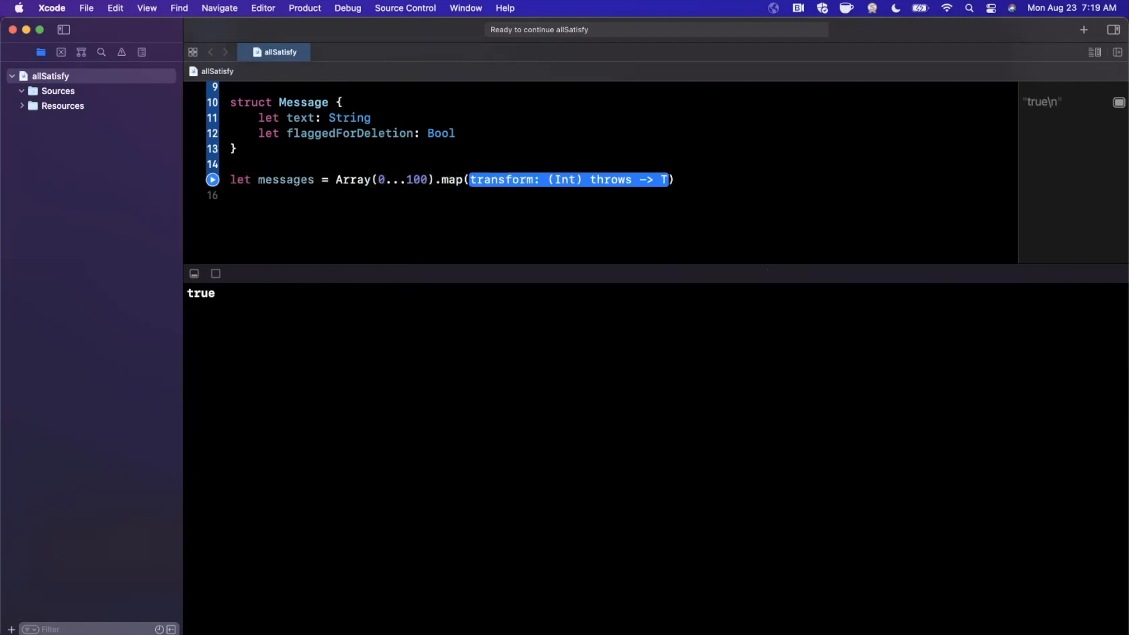
text({ )
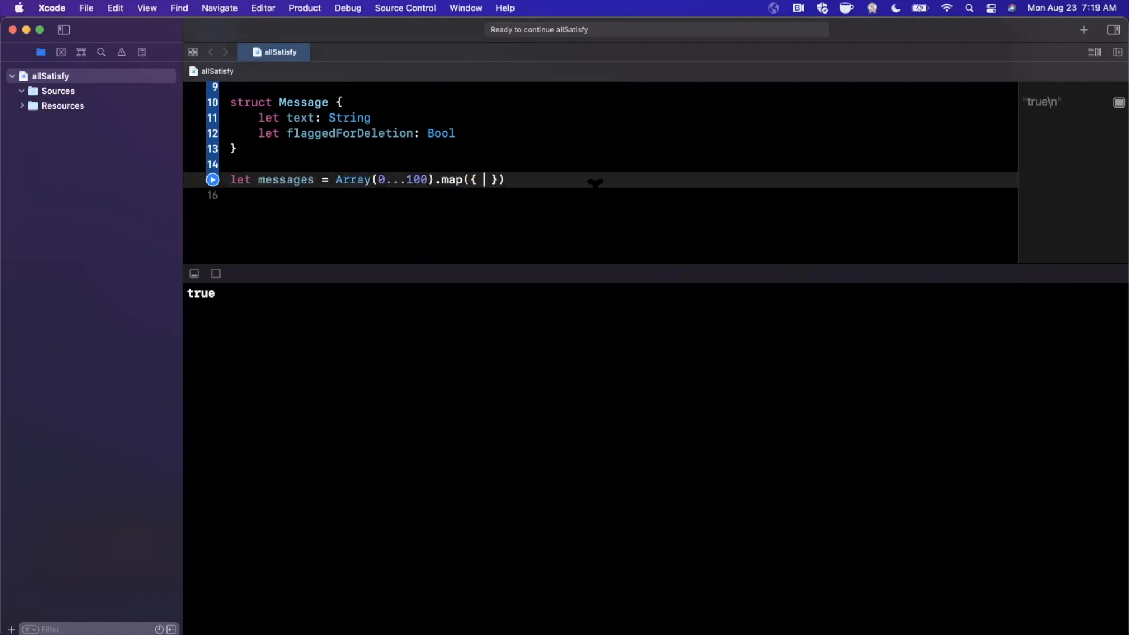
text(Message()
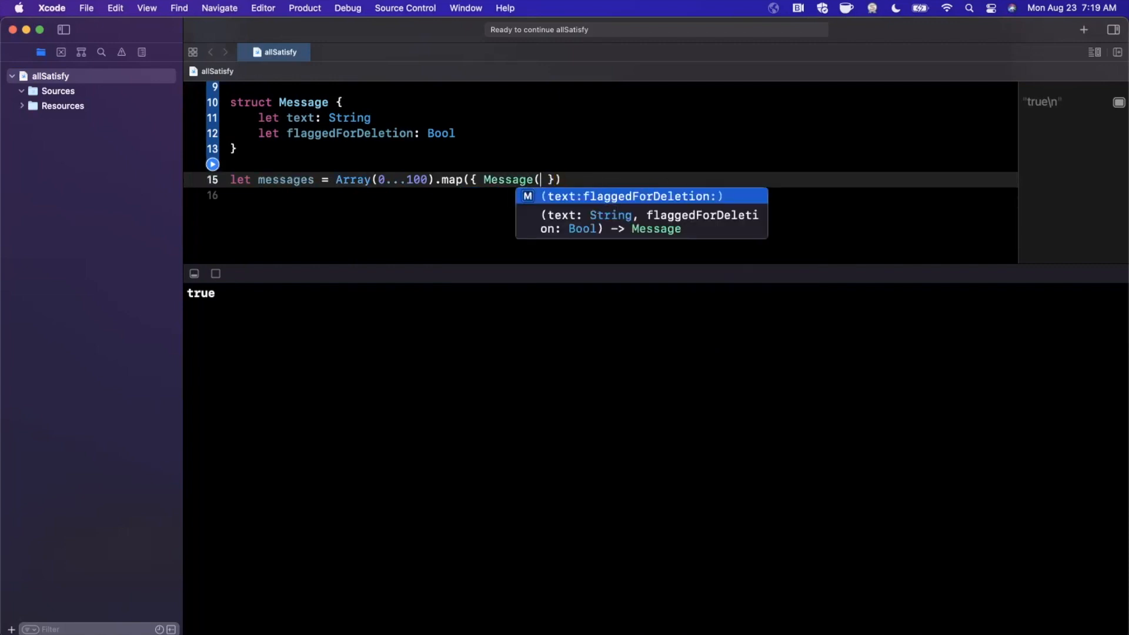
Fill the closure with Message(text: "\($0)", flaggedForDeletion: true) and start new lines below
key(Return)
text("\()
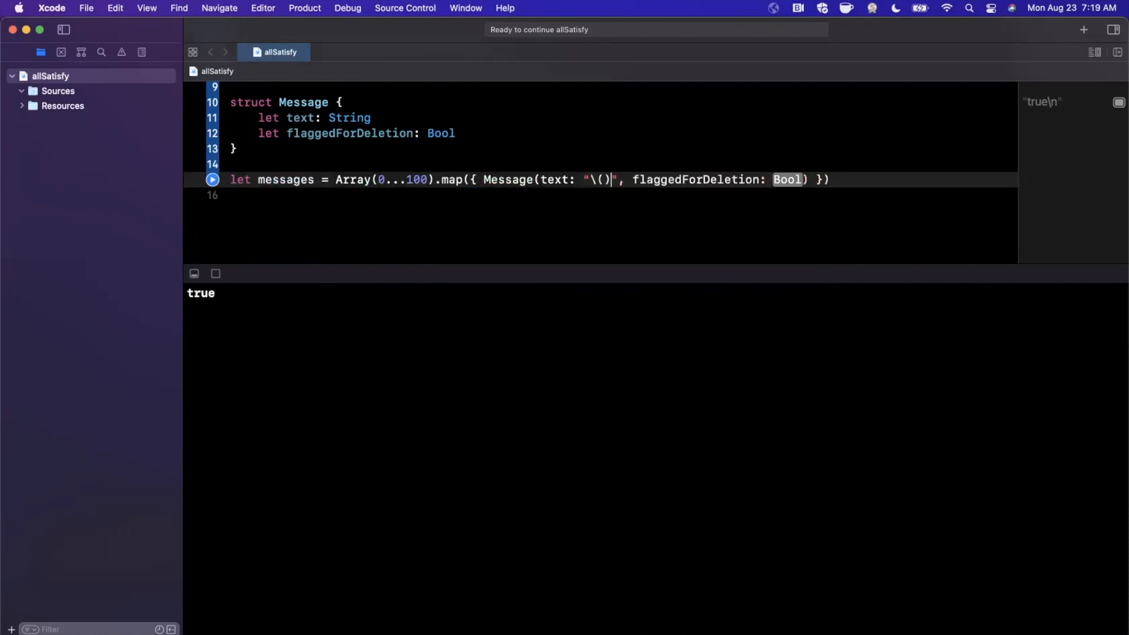
text($0))
text(t)
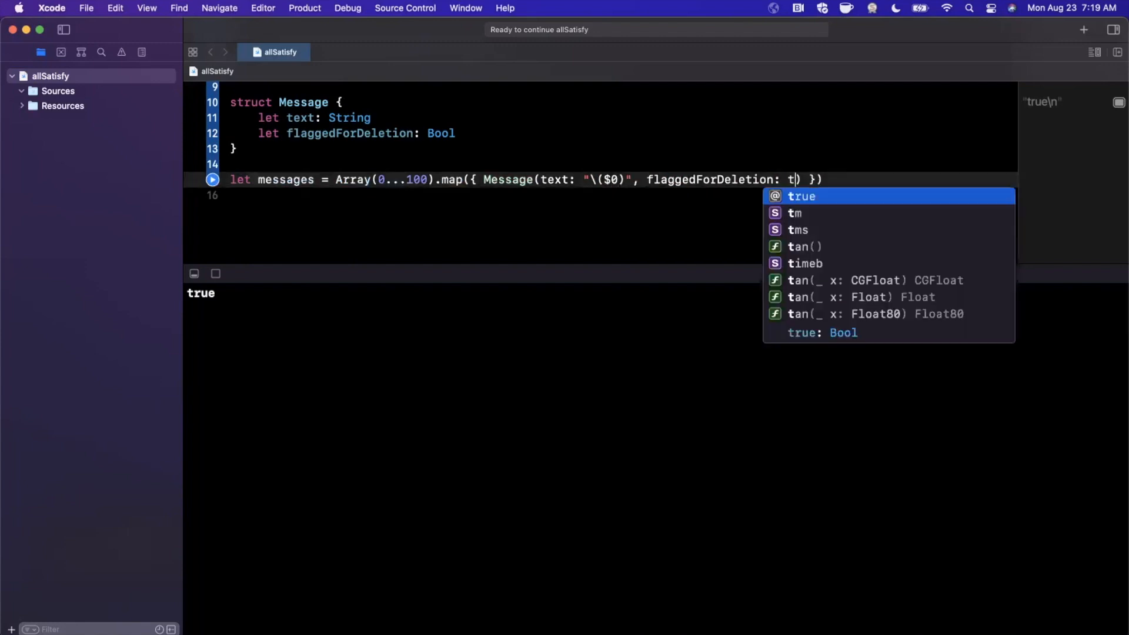
text(rue)
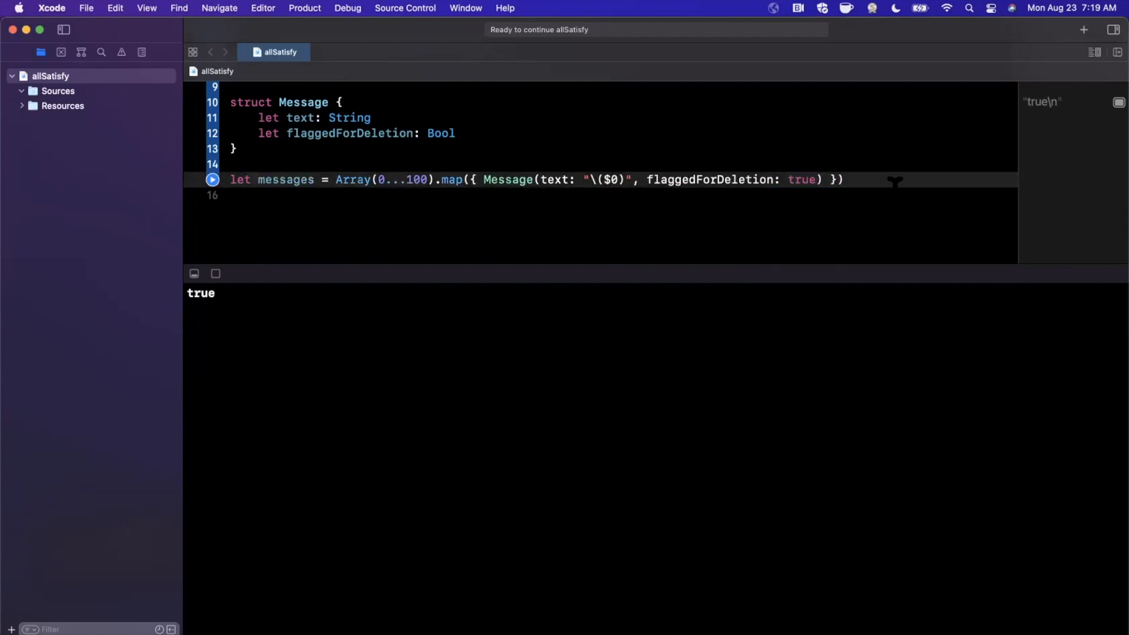
click(842, 181)
key(Return)
key(Return)
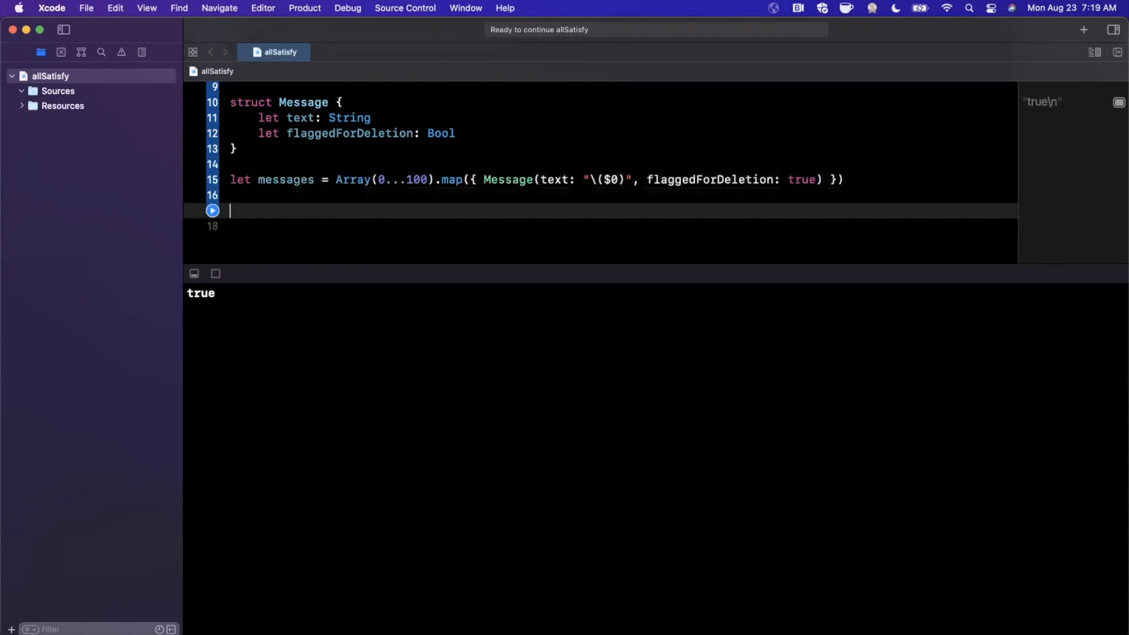
text(let canDelete = )
text(me)
Write let canDelete = messages.allSatisfy({ $0.flaggedForDeletion }) and start a new line for the if statement
key(Tab)
text(.all)
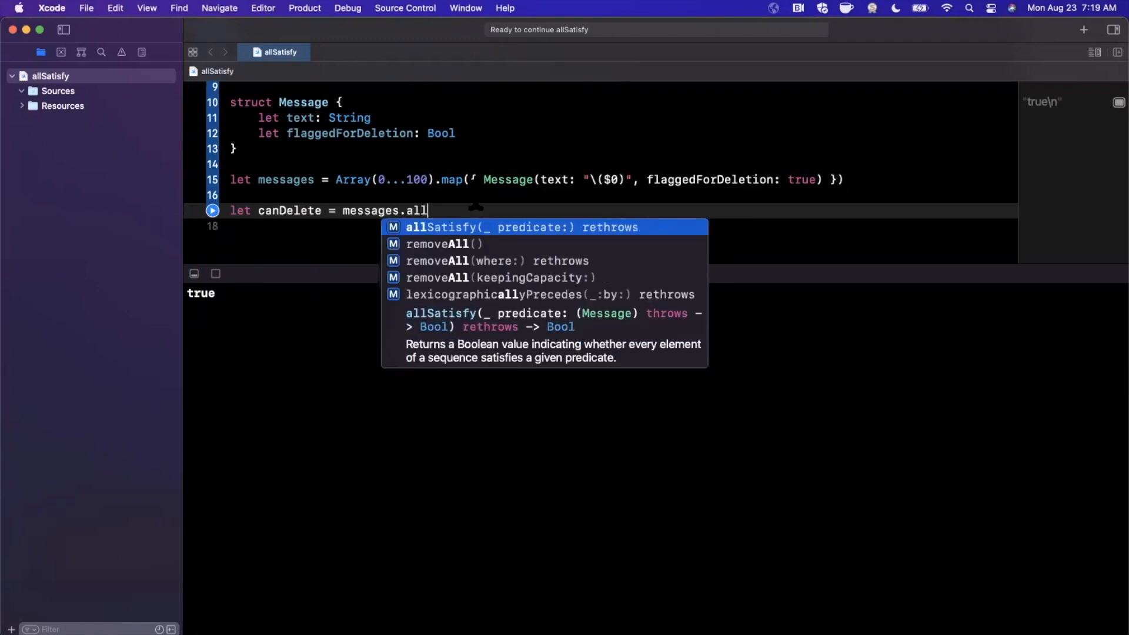
text(sa)
key(Return)
key(Return)
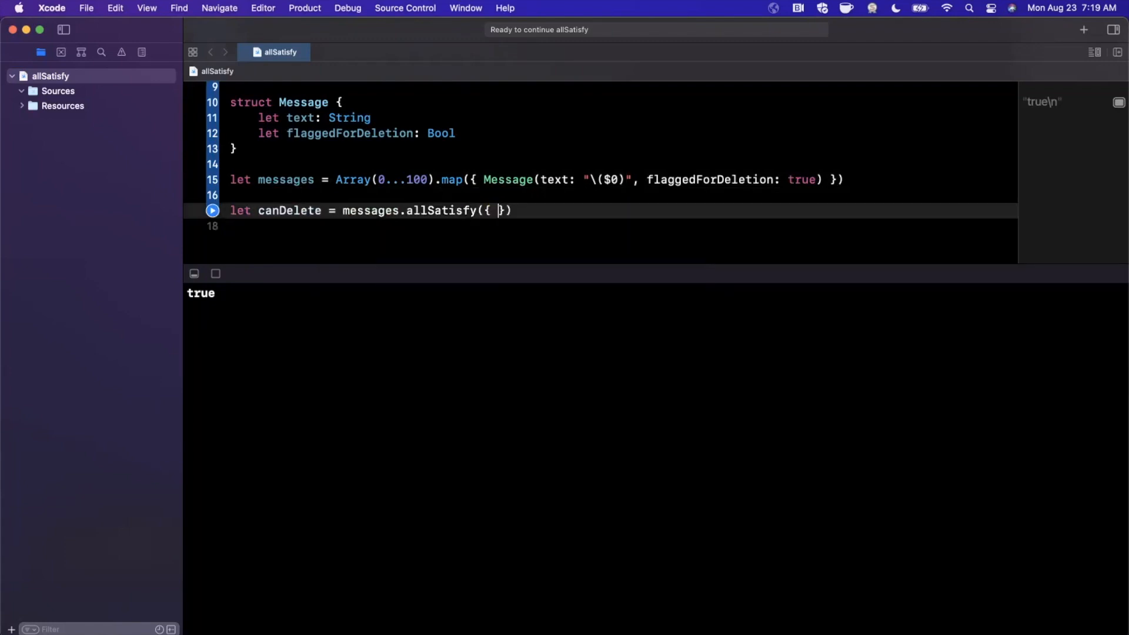
text($0. )
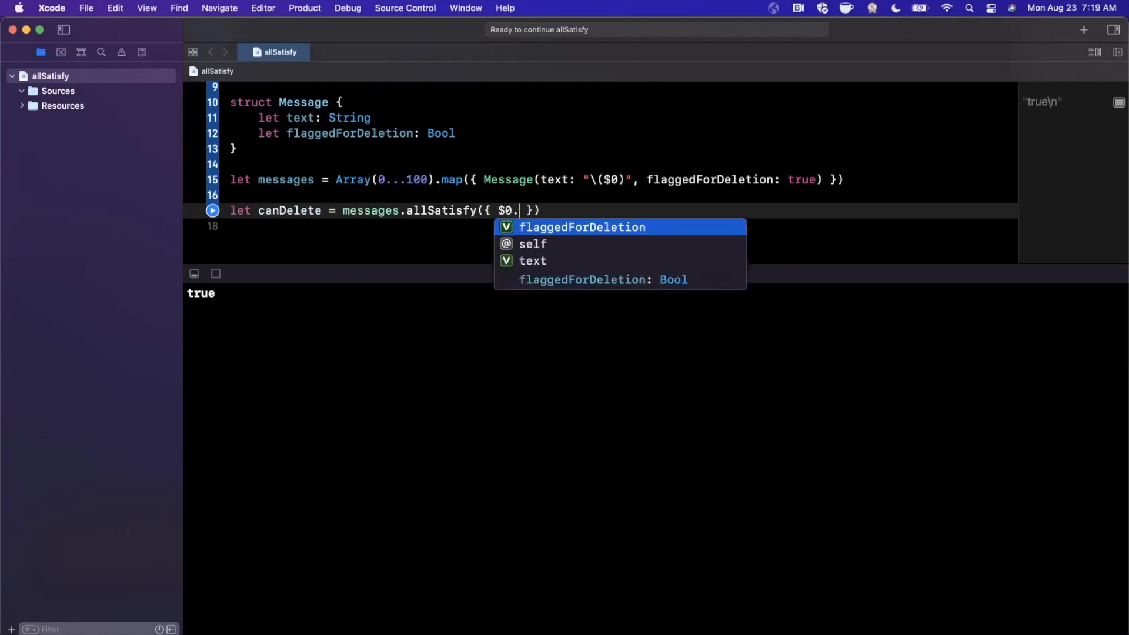
text(flag)
key(Return)
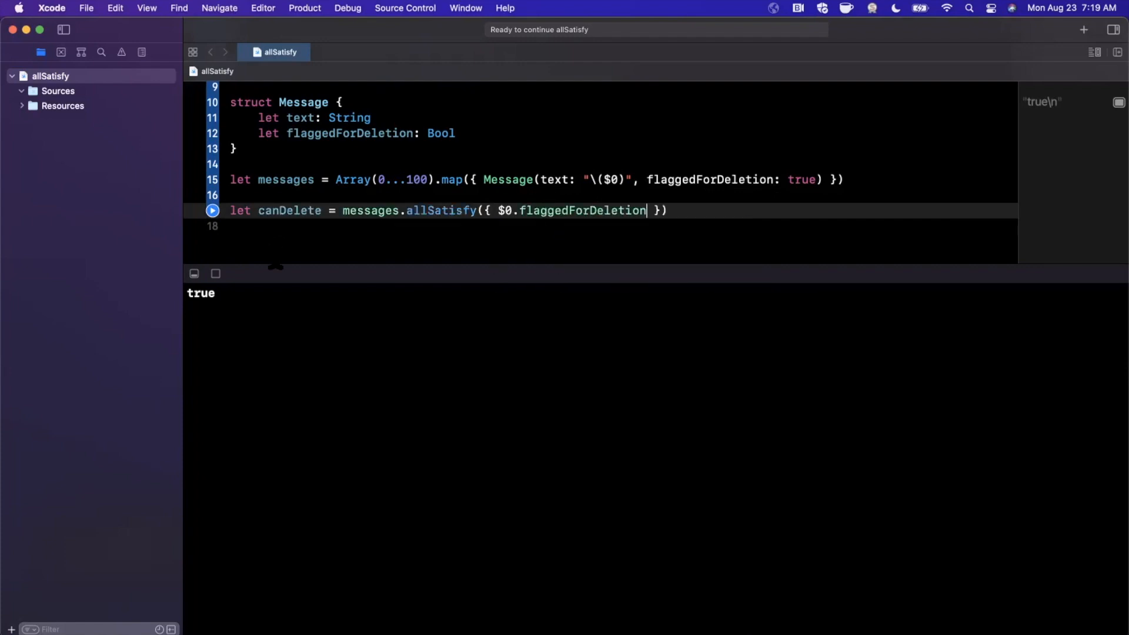
click(285, 228)
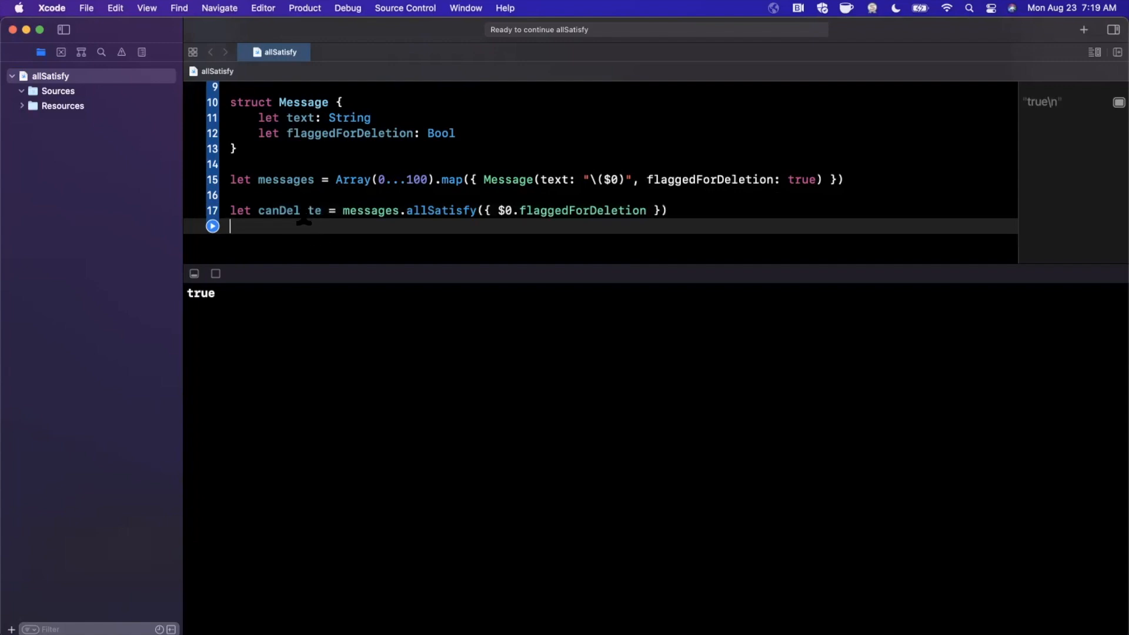
key(Return)
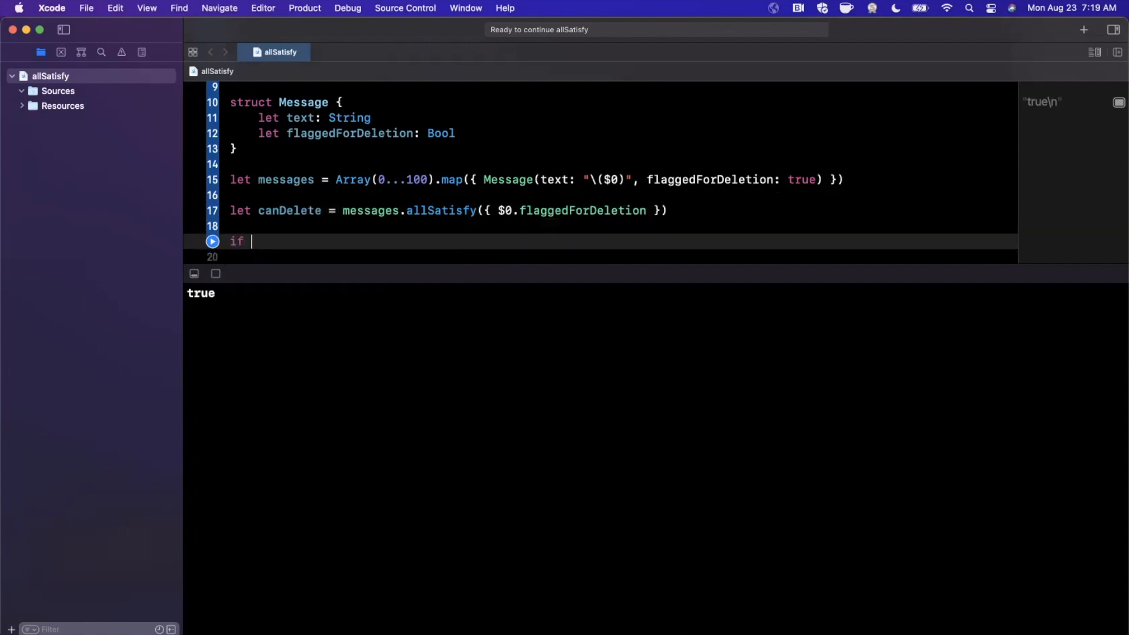
text(if can)
Complete the if canDelete / else block printing 'Time to delete' or 'Woops, cant delete' and run the playground
key(Return)
text({)
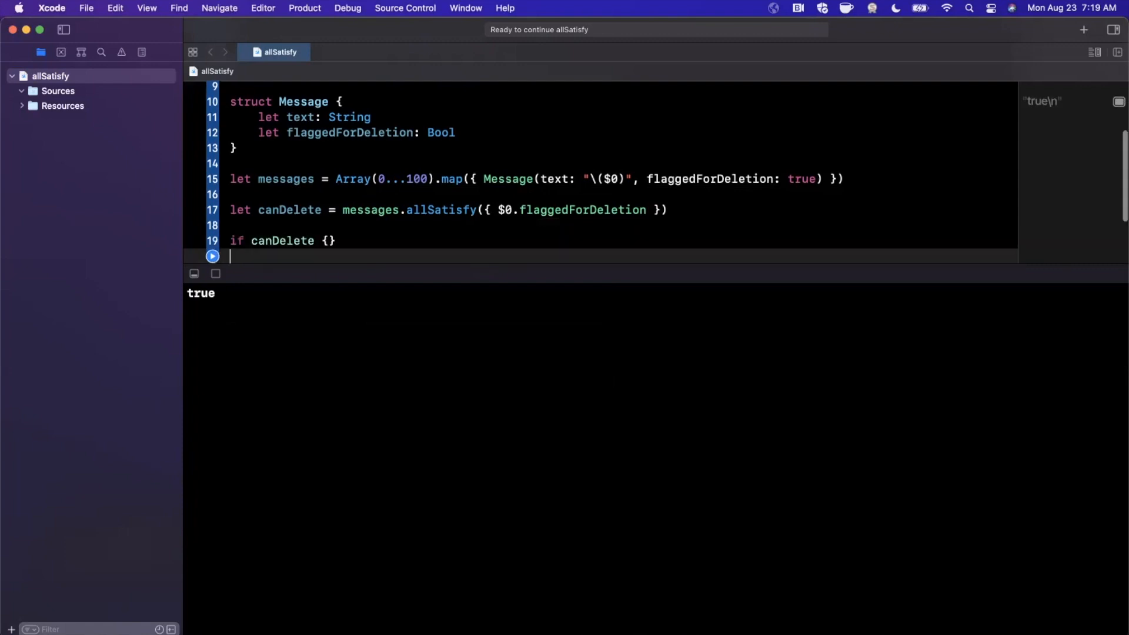
key(Return)
text(print("Ti)
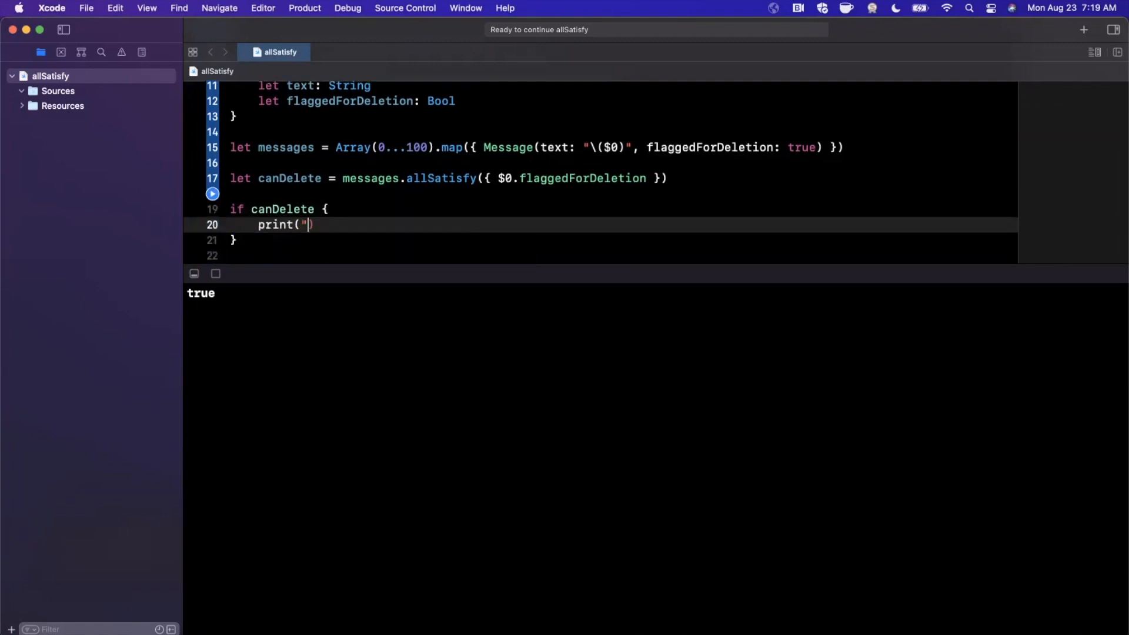
text(me to dele)
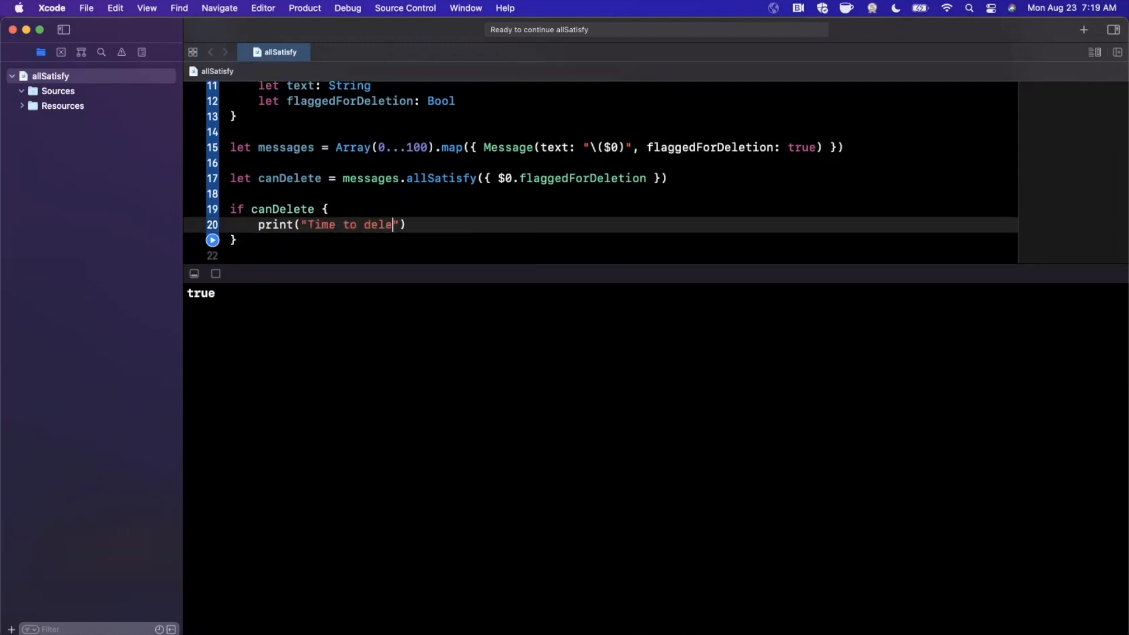
text(te)
key(Down)
text(else)
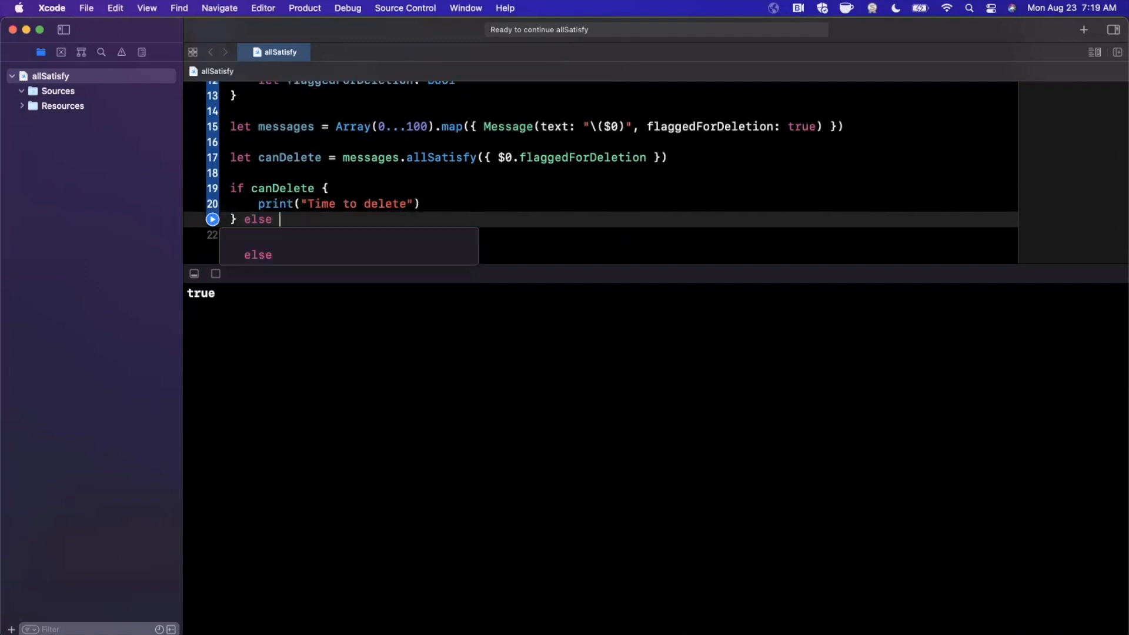
text( {})
key(Return)
text(prin)
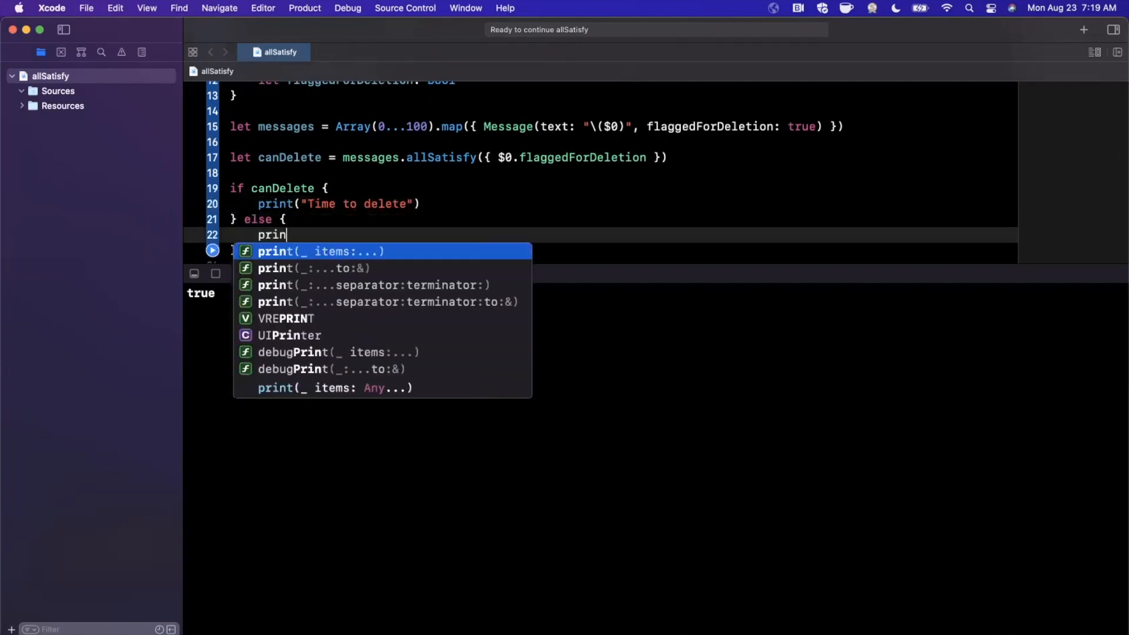
text(t("Woops)
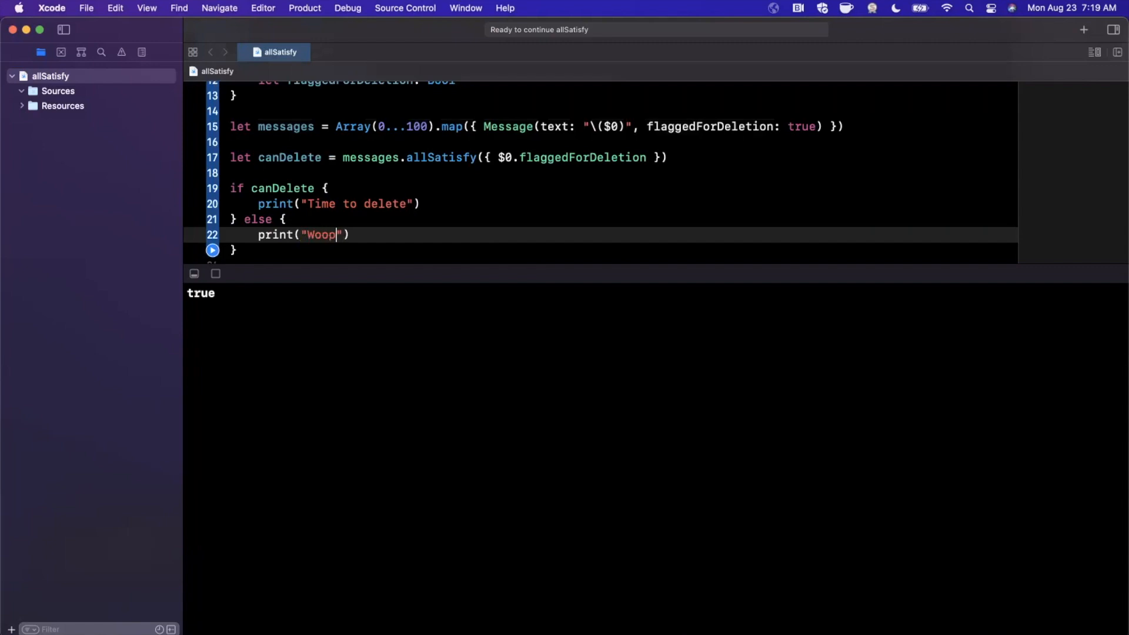
text(, cant delete)
click(215, 274)
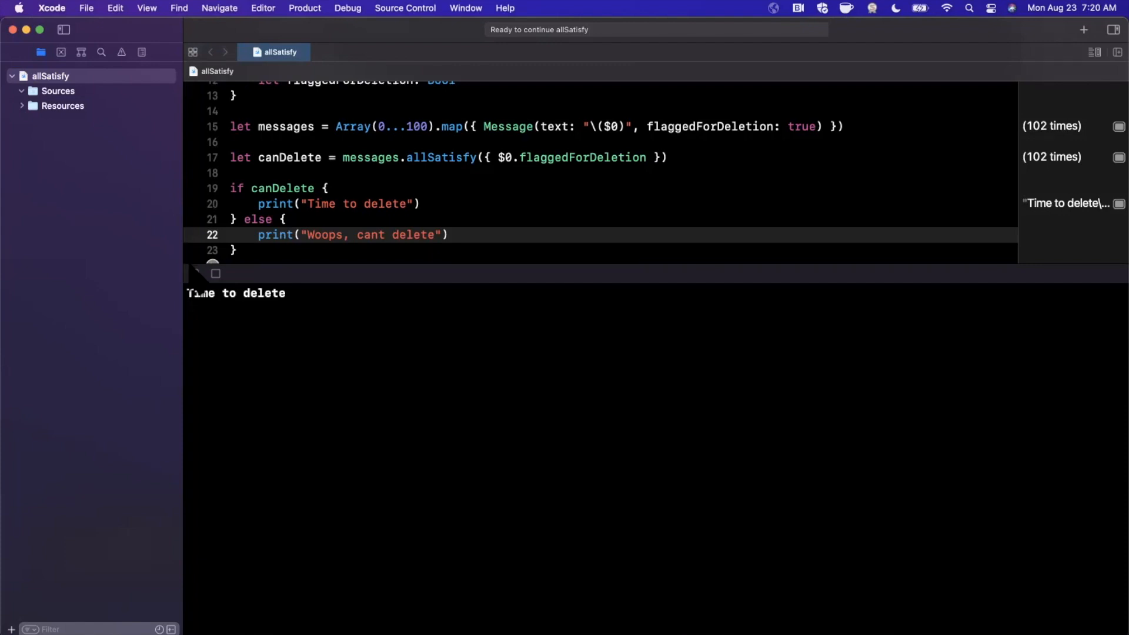
scroll(530, 176, up, 2)
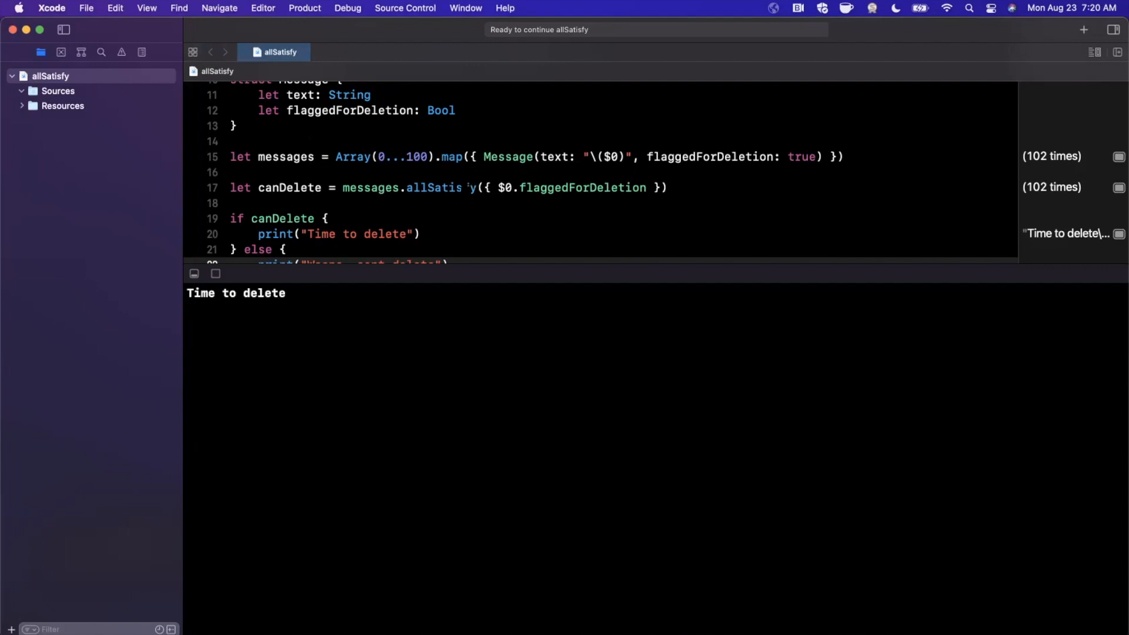
text(filter)
key(Escape)
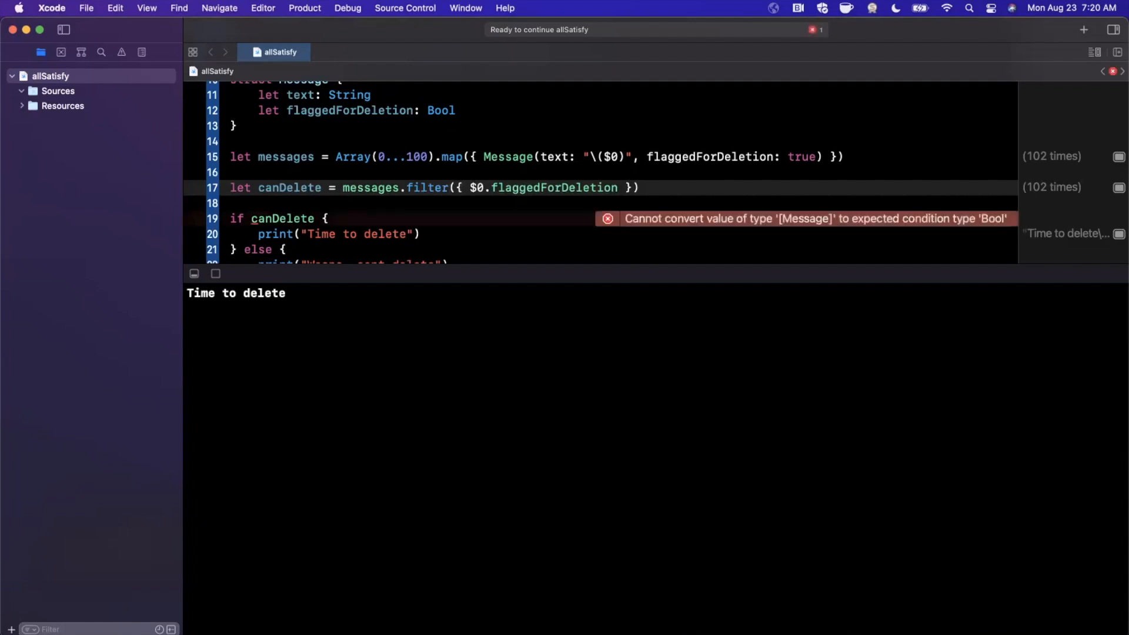
key(super+z)
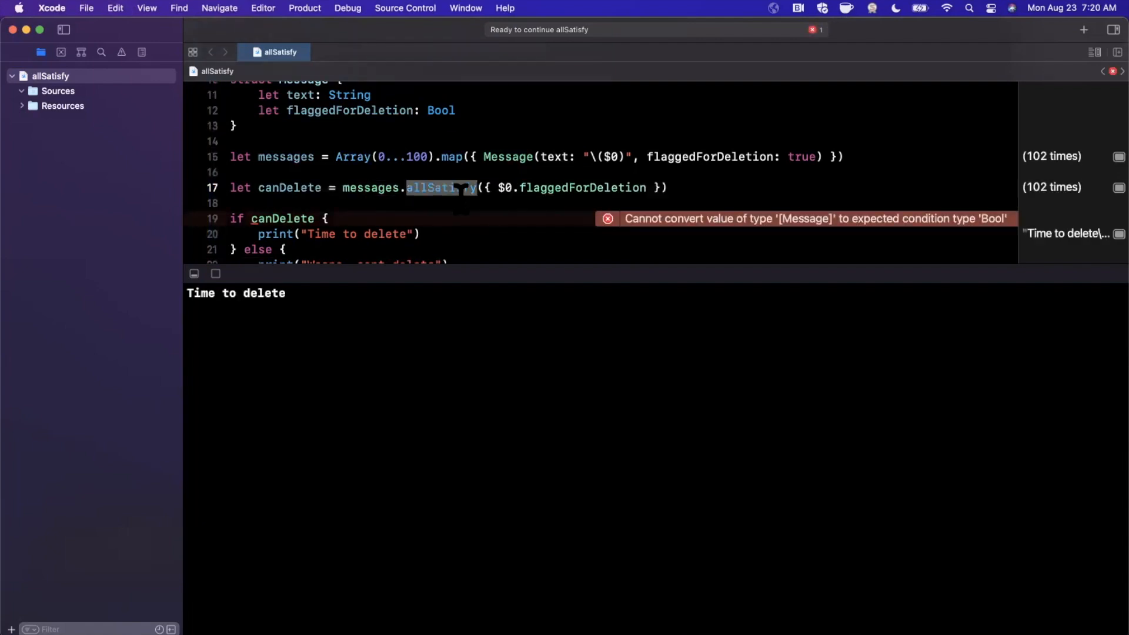
drag(466, 187, 462, 174)
click(462, 172)
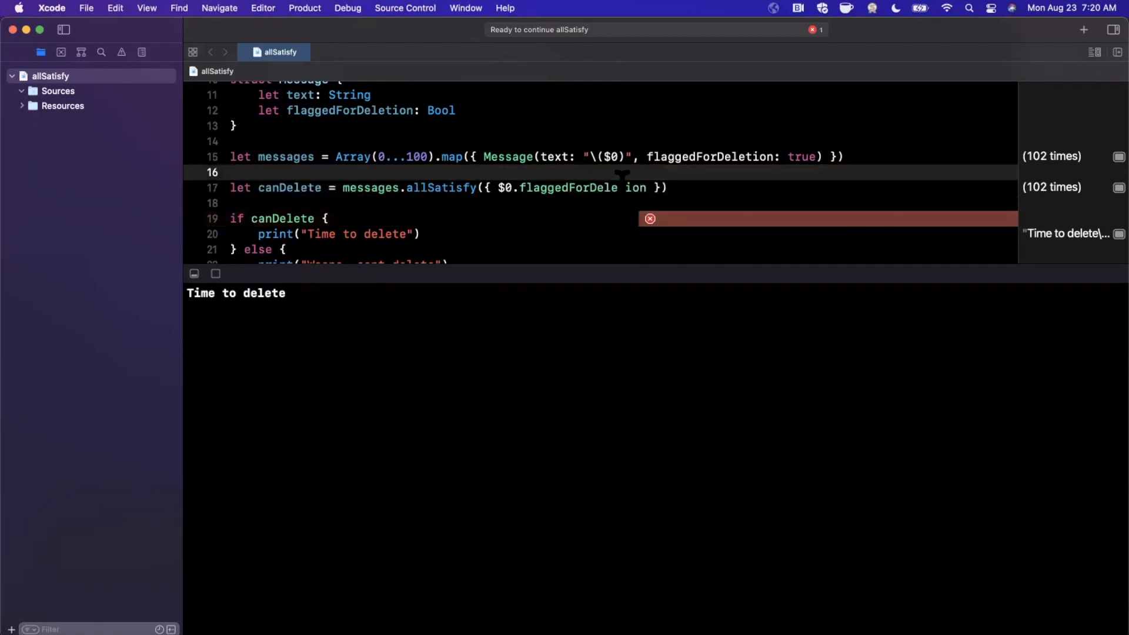
Replace true on line 15 with $0 % 2 == 0 and rerun so the output reads 'Woops, cant delete'
double_click(803, 156)
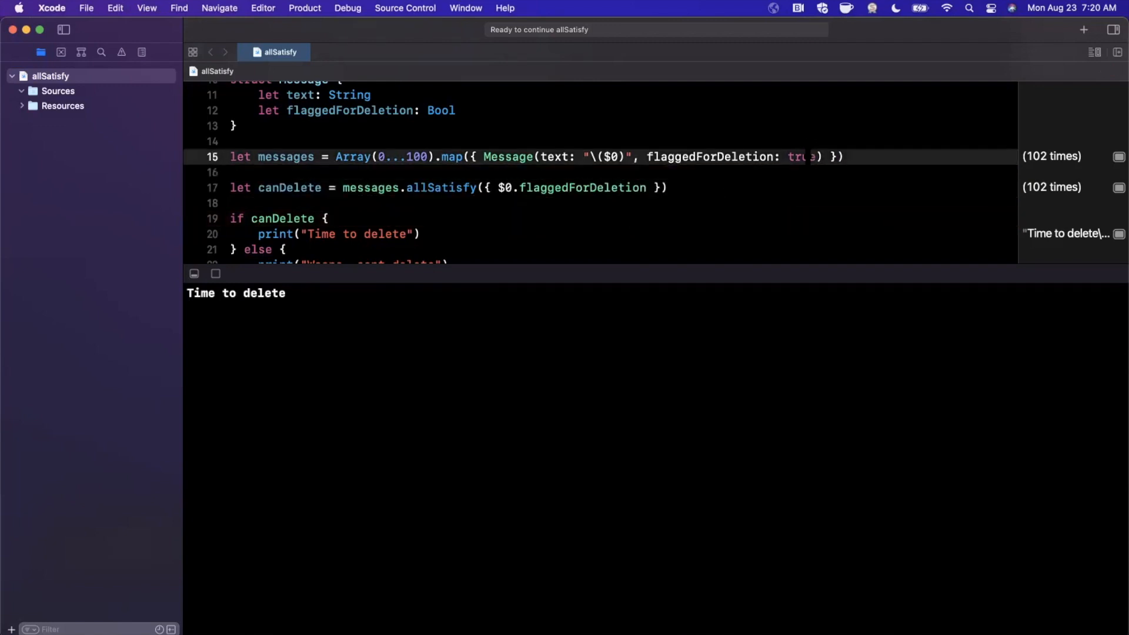
text($0 )
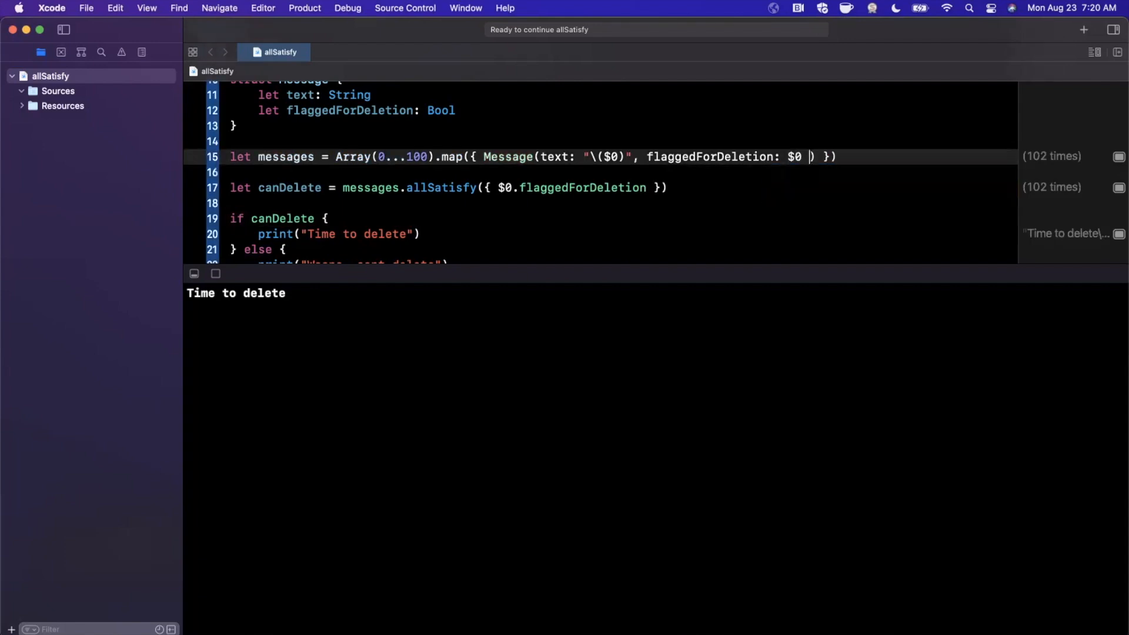
text(% 2)
text(== )
text(0)
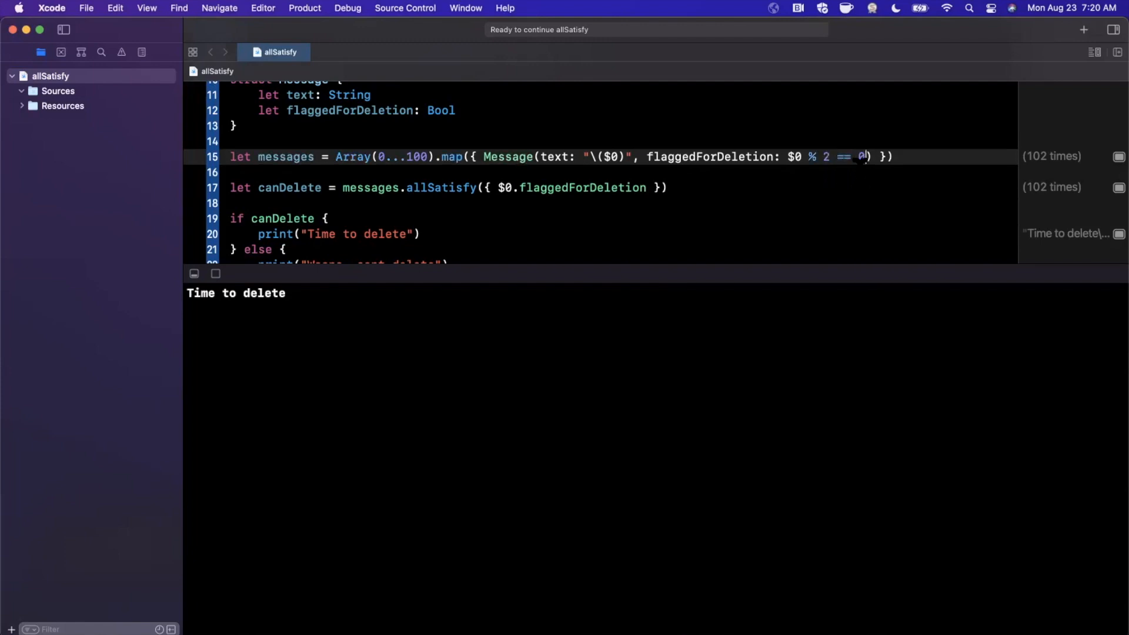
click(216, 273)
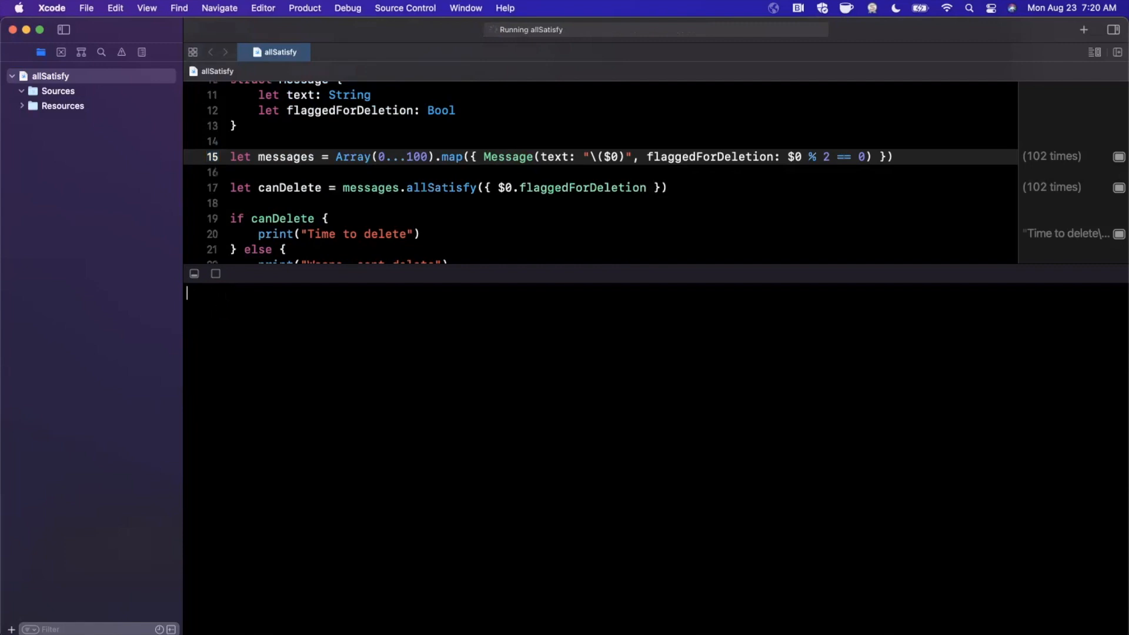
scroll(600, 177, down, 2)
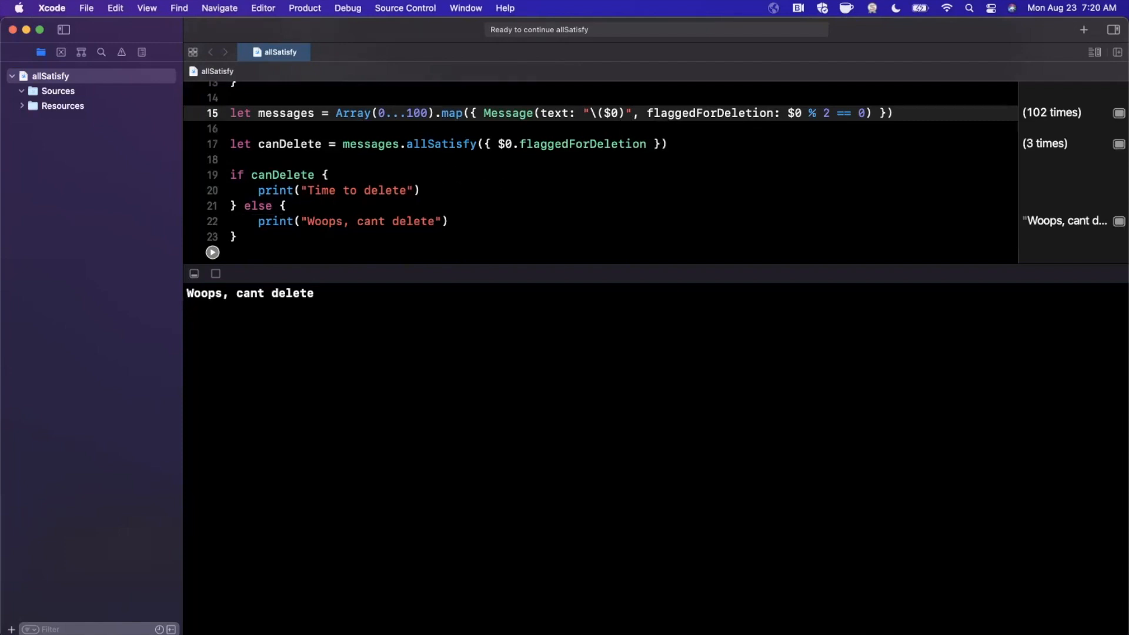
Retype $0.flaggedForDeletion on line 17 via autocomplete and select the interpolation on line 15
drag(492, 144, 647, 144)
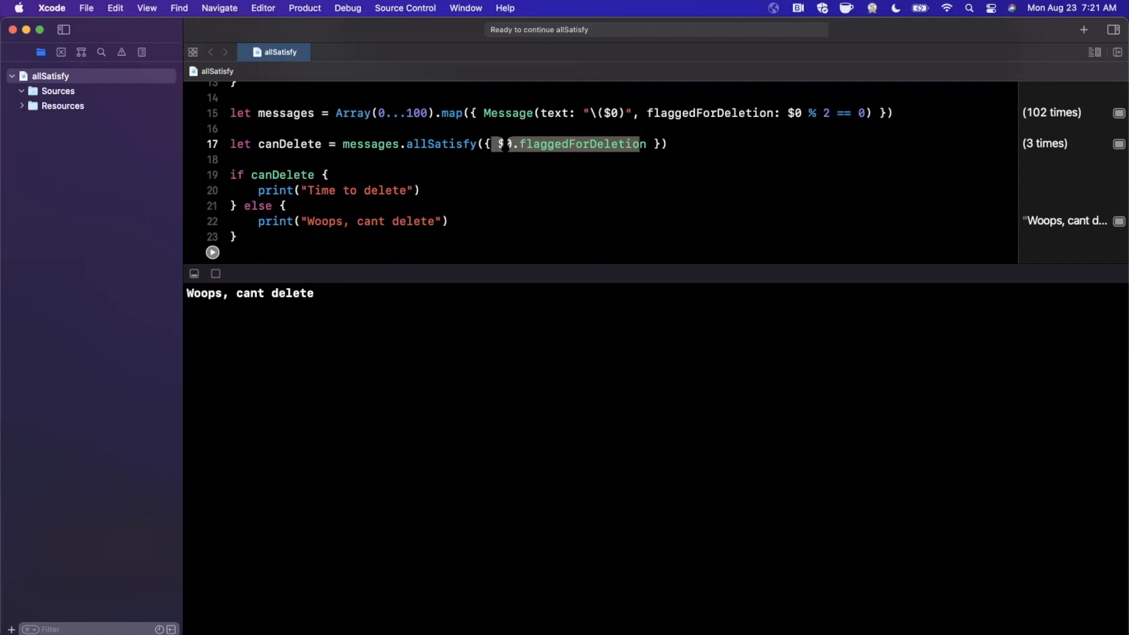
text($0.fl)
key(Tab)
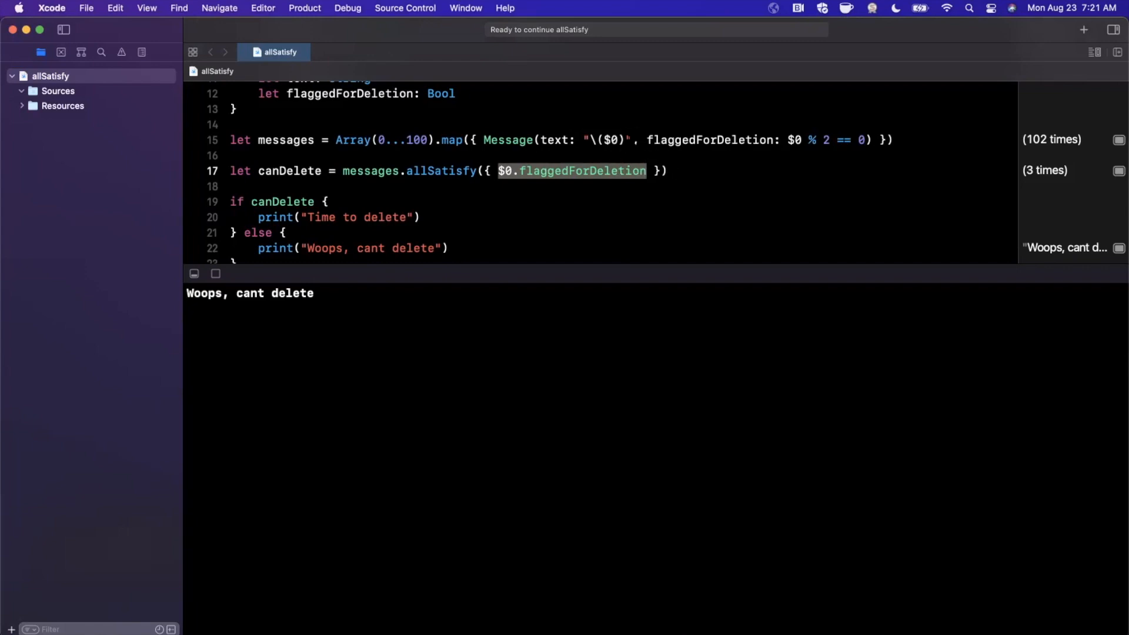
click(607, 140)
double_click(607, 140)
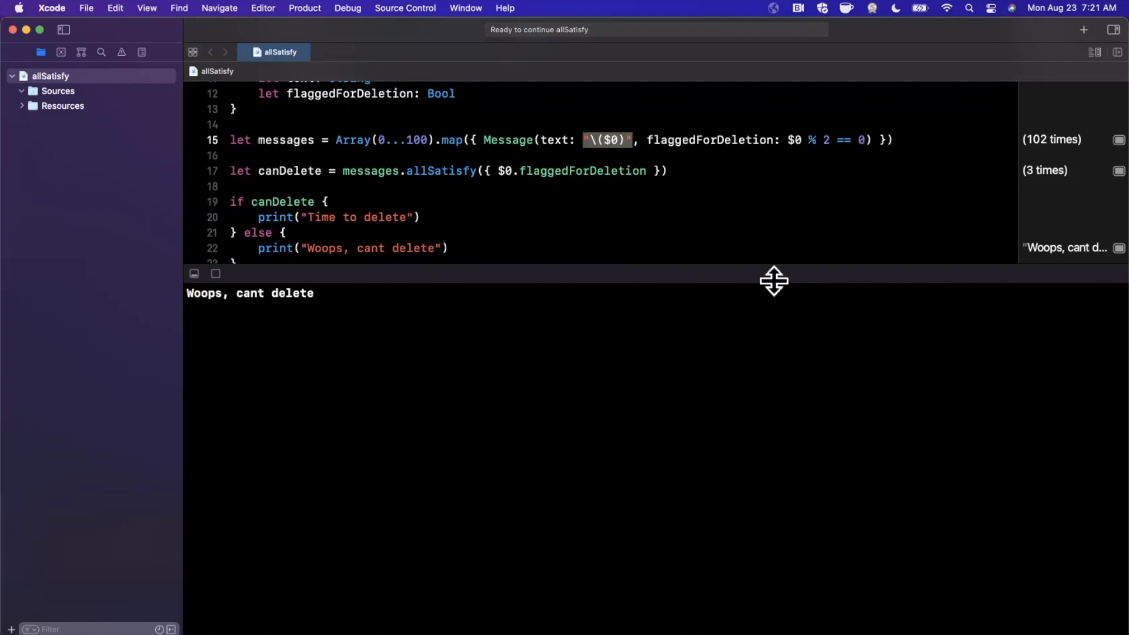
Drag the editor/console divider down to show the whole playground and put the caret before $0 on line 17
drag(774, 282, 741, 561)
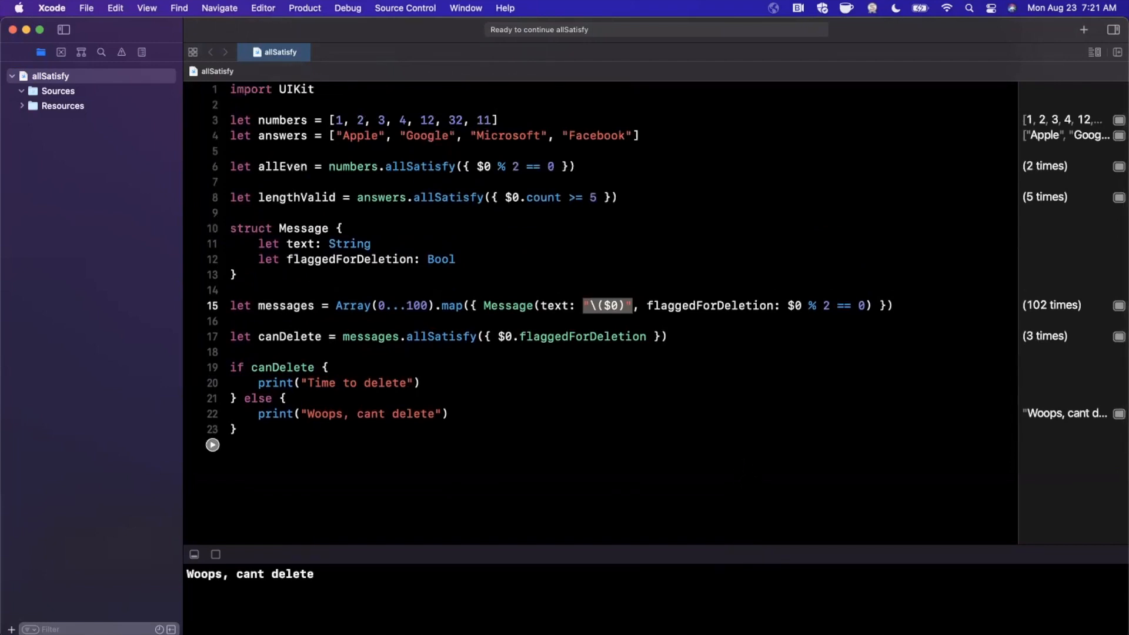
drag(499, 336, 642, 337)
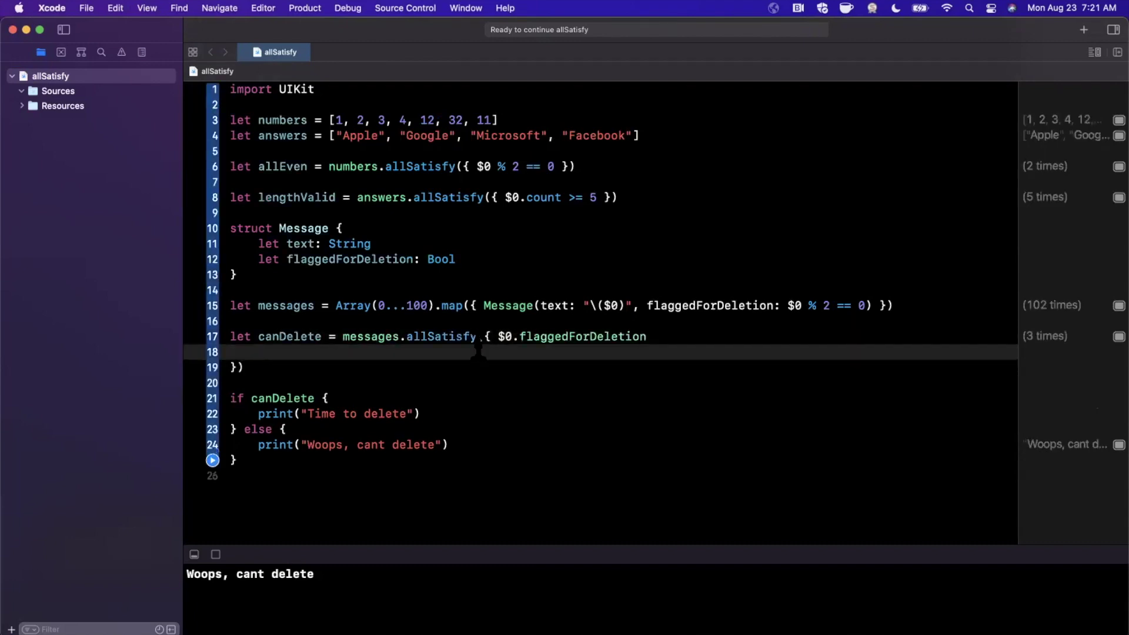
click(481, 336)
text(()
Split the closure so $0.flaggedForDeletion sits on line 18 and the closing brackets on line 19, no blank line
key(Right)
key(Right)
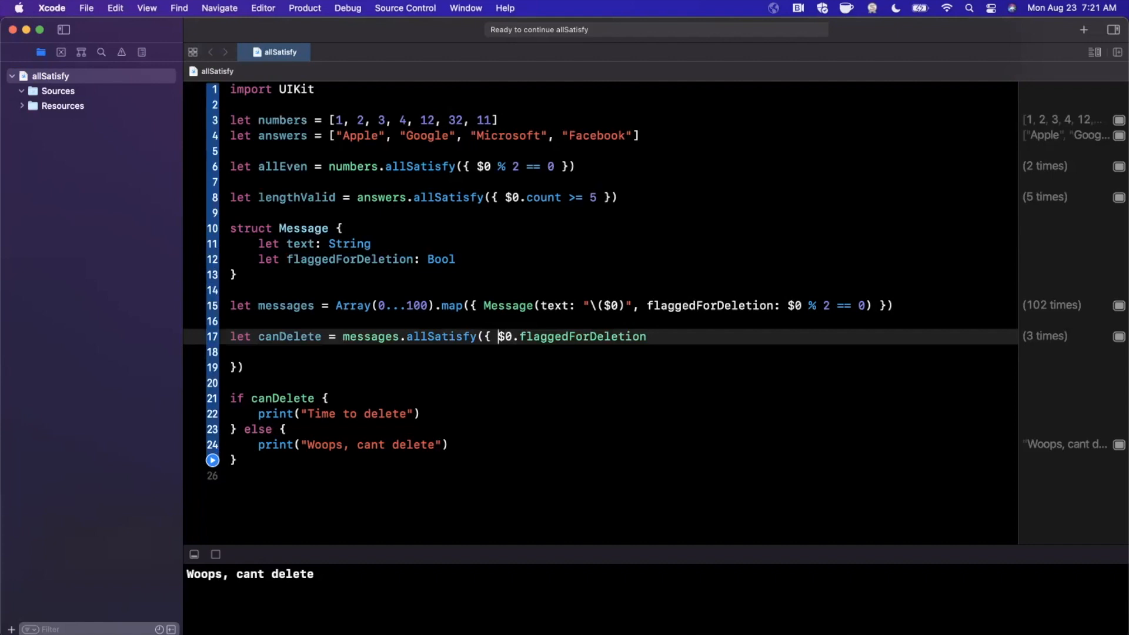
key(Return)
key(BackSpace)
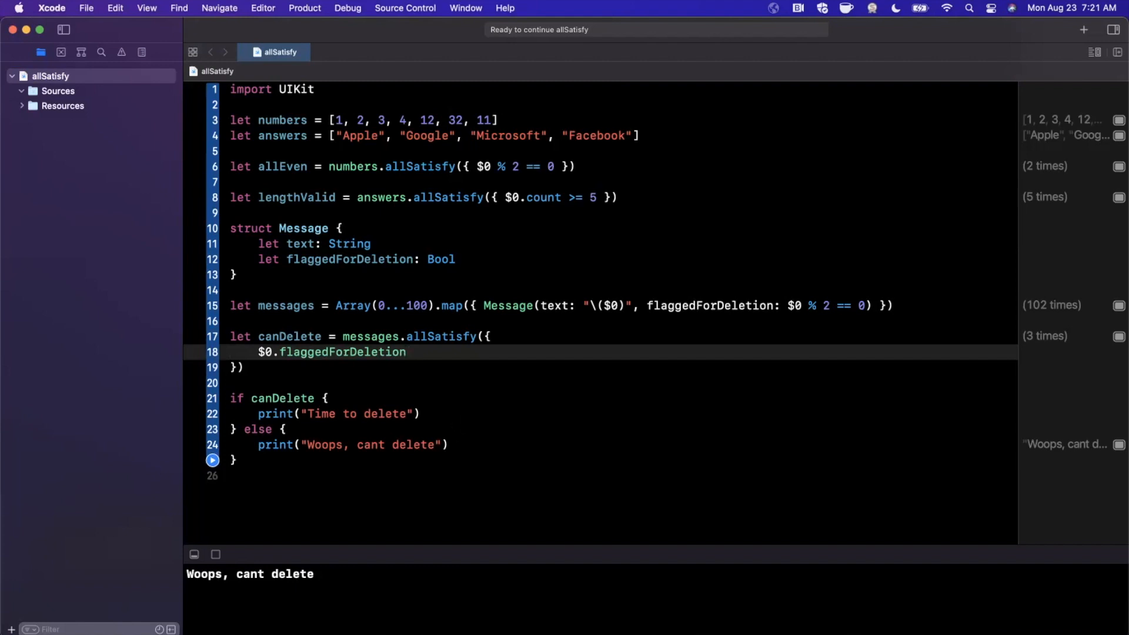
scroll(600, 291, up, 1)
scroll(600, 291, down, 1)
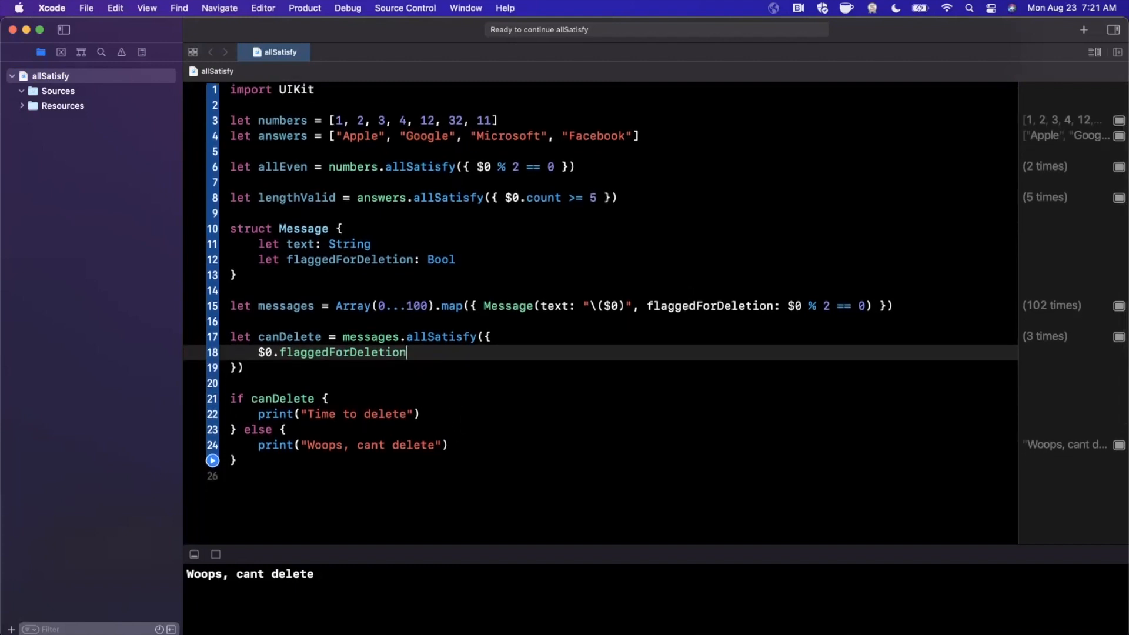